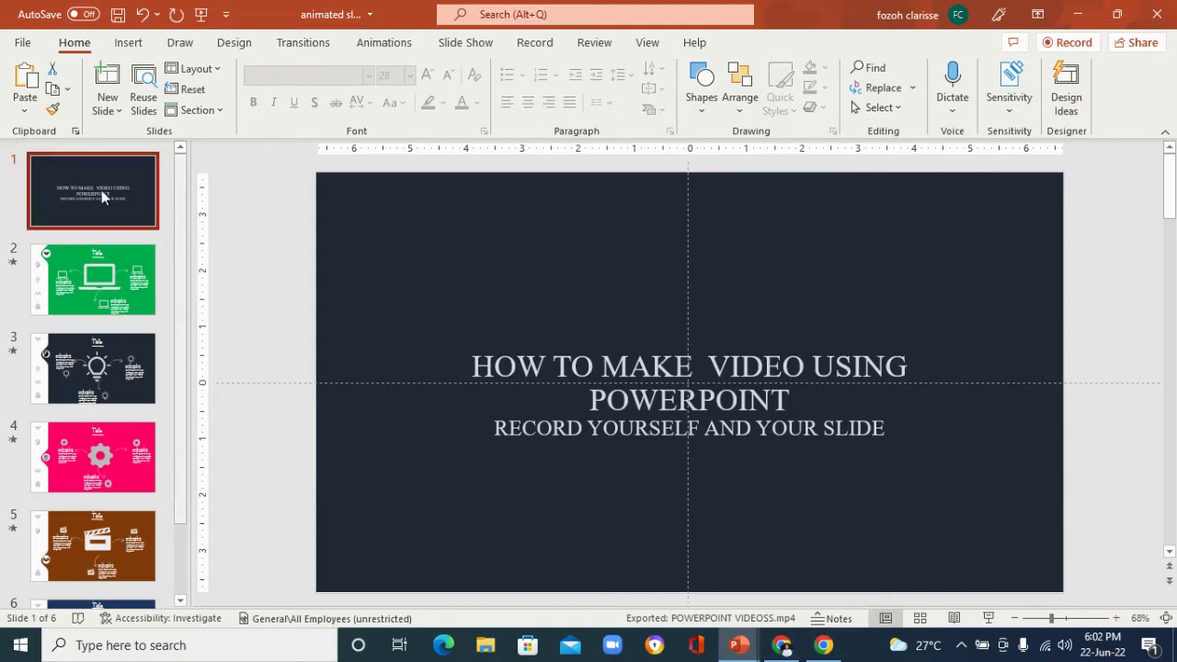
{"action": "left_click", "coordinate": [117, 262]}
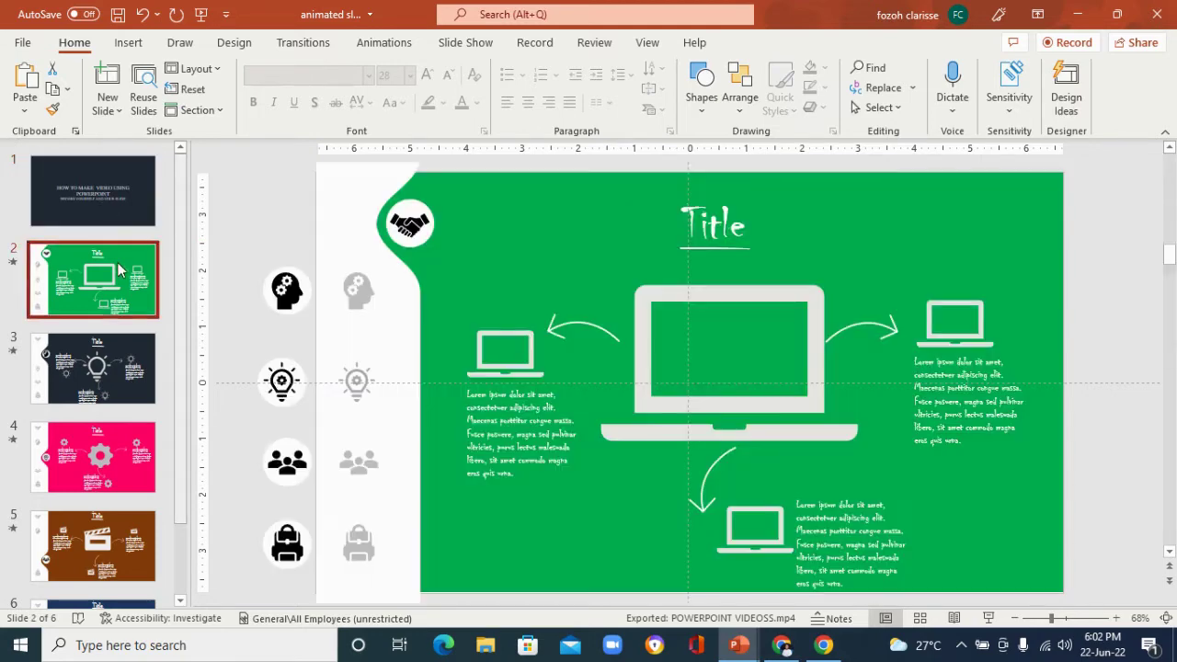
{"action": "left_click", "coordinate": [139, 385]}
{"action": "left_click", "coordinate": [130, 492]}
{"action": "left_click", "coordinate": [132, 555]}
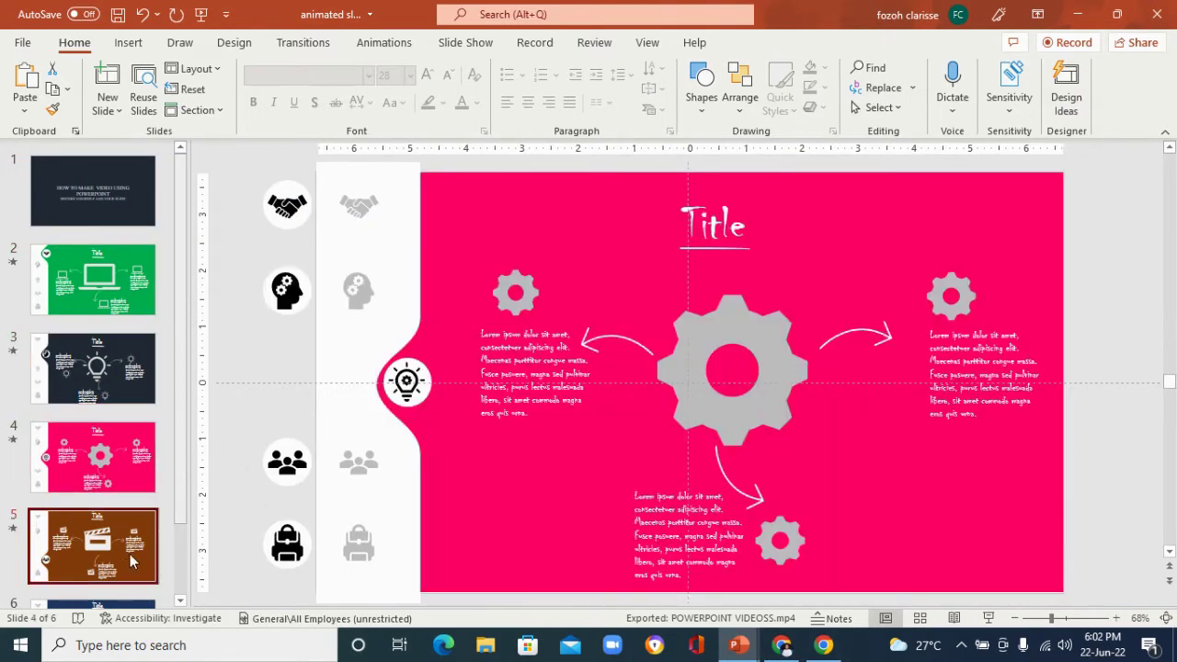
{"action": "left_click_drag", "start_coordinate": [177, 476], "coordinate": [183, 402]}
{"action": "left_click", "coordinate": [134, 539]}
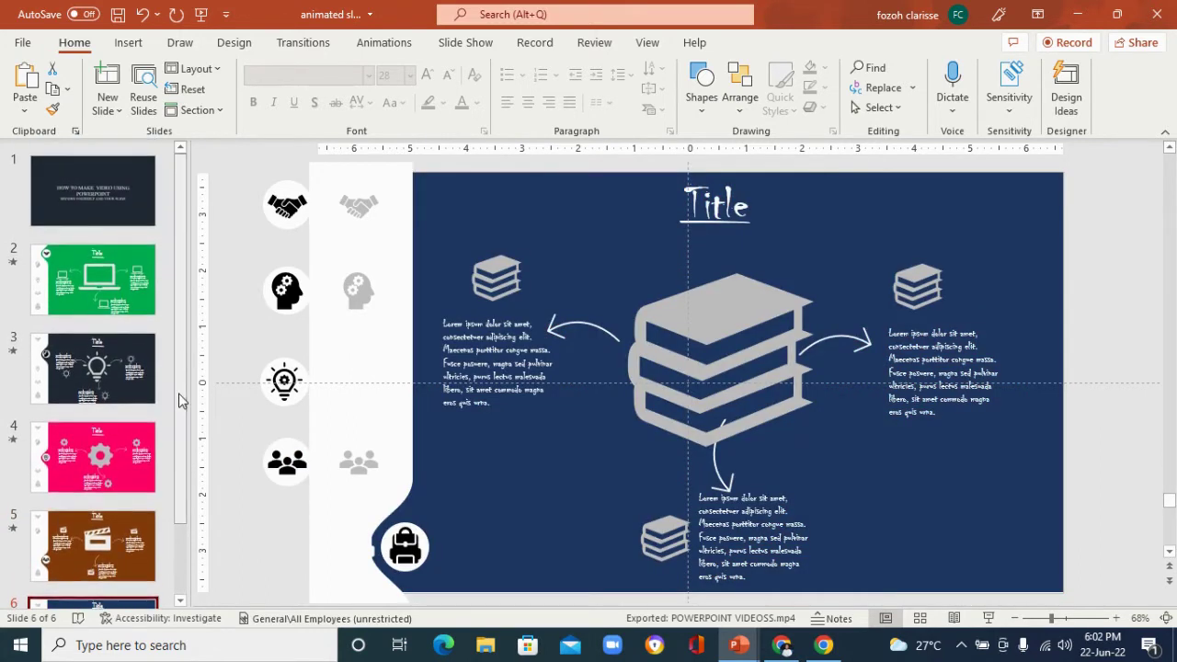
{"action": "left_click", "coordinate": [134, 200]}
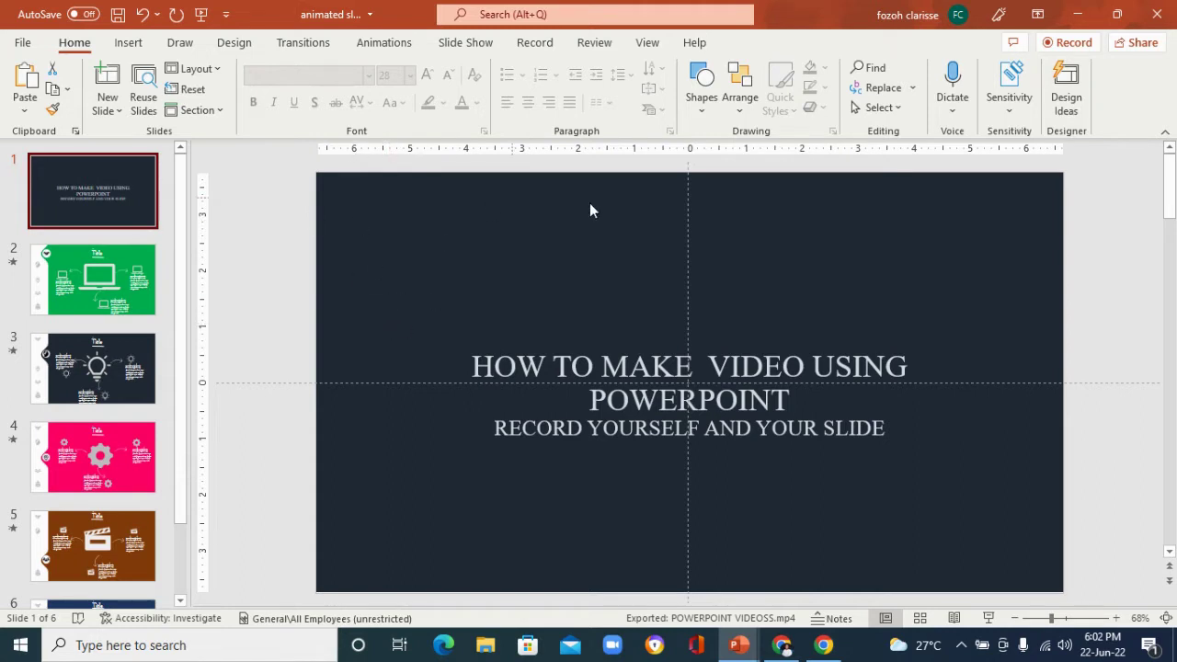
Step: Open the recording view on the title slide, slide 1 of 6, with the live camera feed
{"action": "left_click", "coordinate": [1085, 46]}
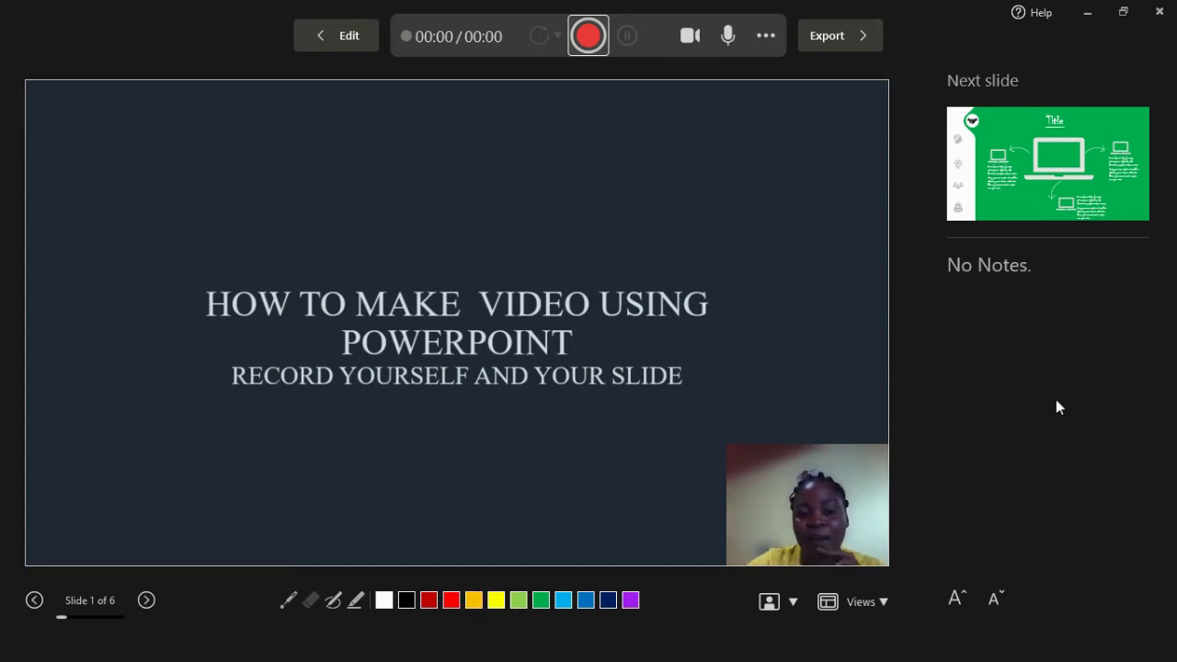
Step: Step forward and back through the slides, settling on slide 2, the green laptop diagram
{"action": "left_click", "coordinate": [147, 601]}
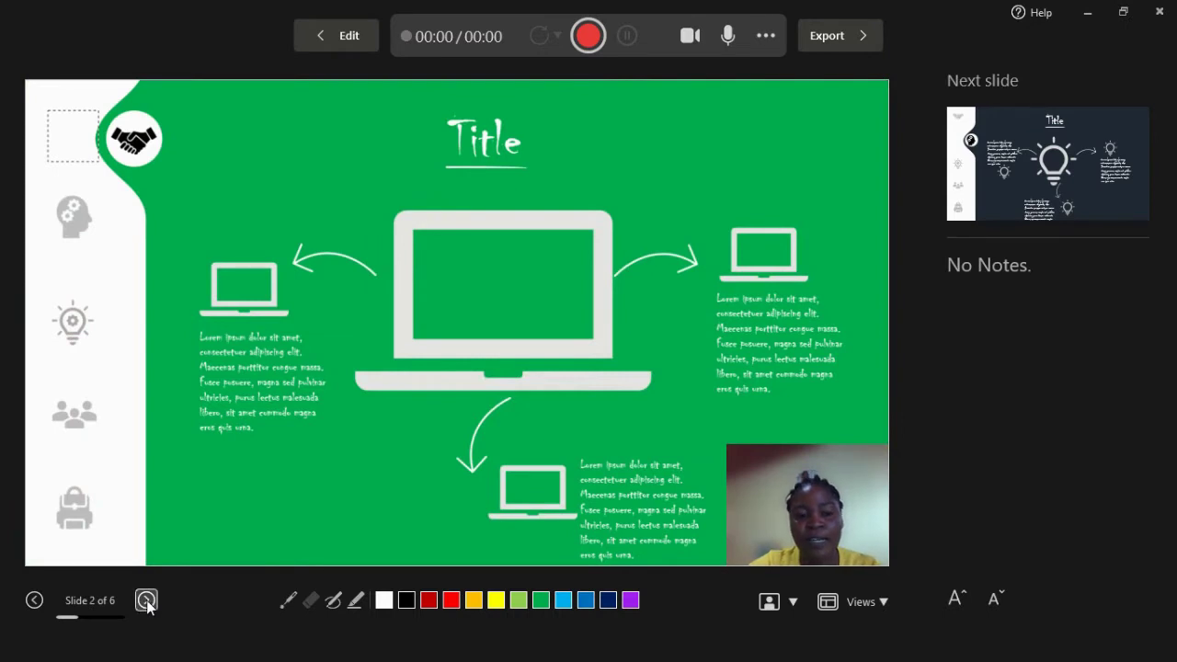
{"action": "left_click", "coordinate": [147, 601]}
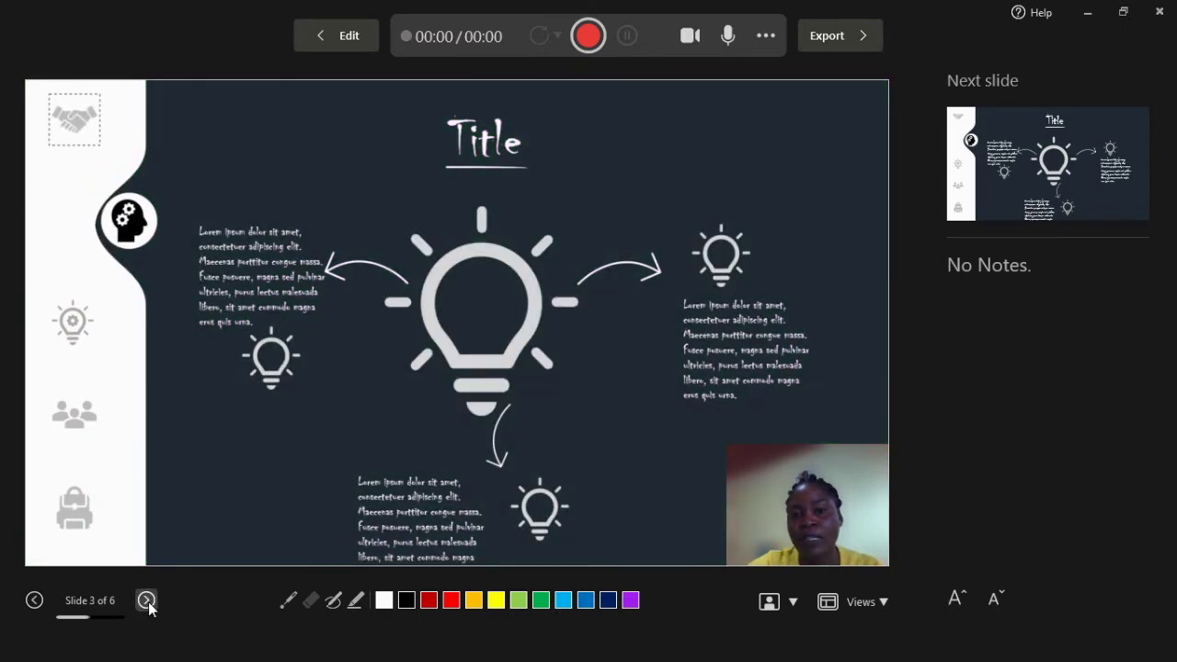
{"action": "left_click", "coordinate": [35, 601]}
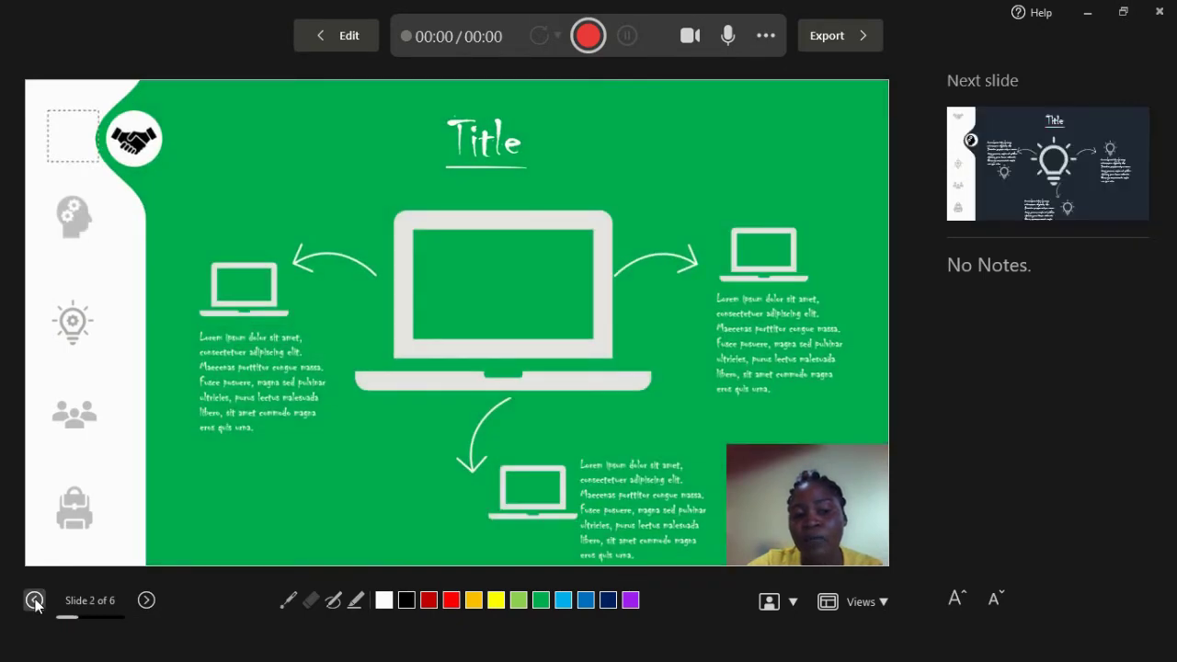
{"action": "left_click", "coordinate": [35, 600]}
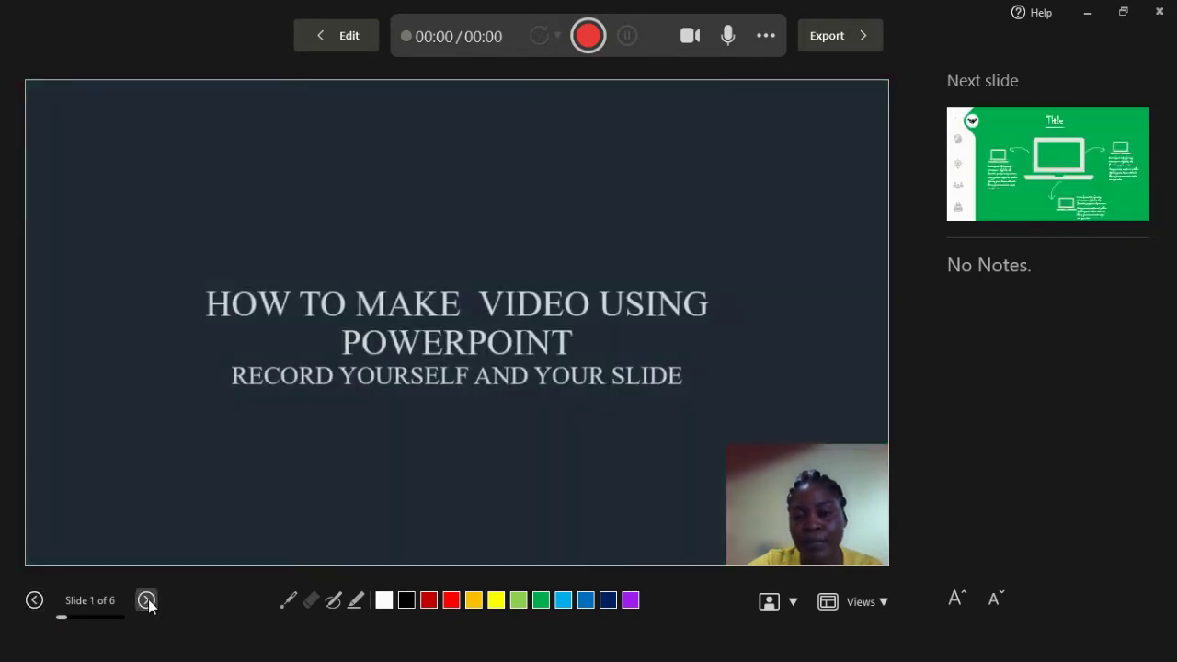
{"action": "left_click", "coordinate": [147, 601]}
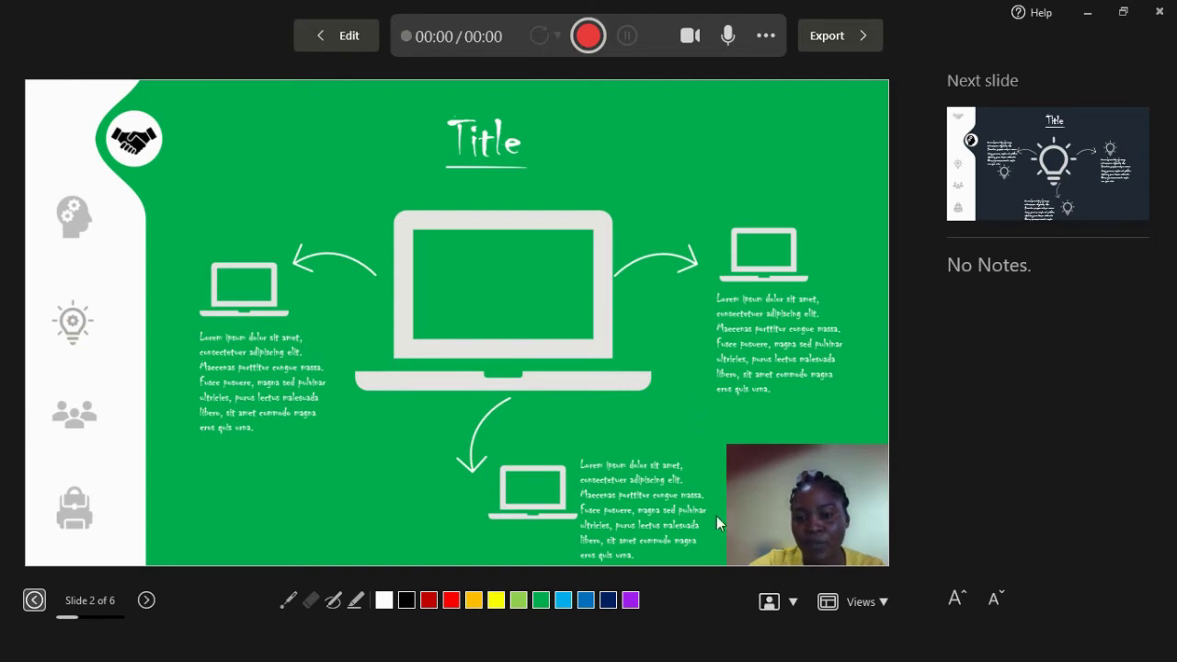
Step: Toggle the camera preview and choose a pen for inking on slide 2
{"action": "left_click", "coordinate": [690, 35]}
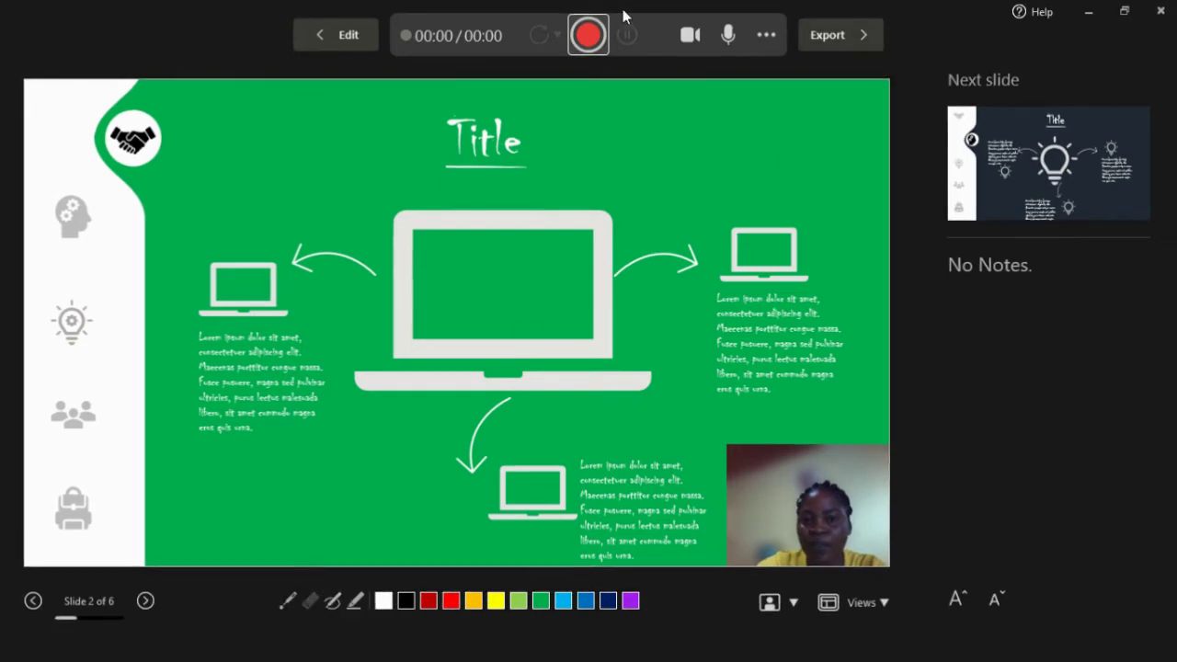
{"action": "left_click", "coordinate": [287, 600]}
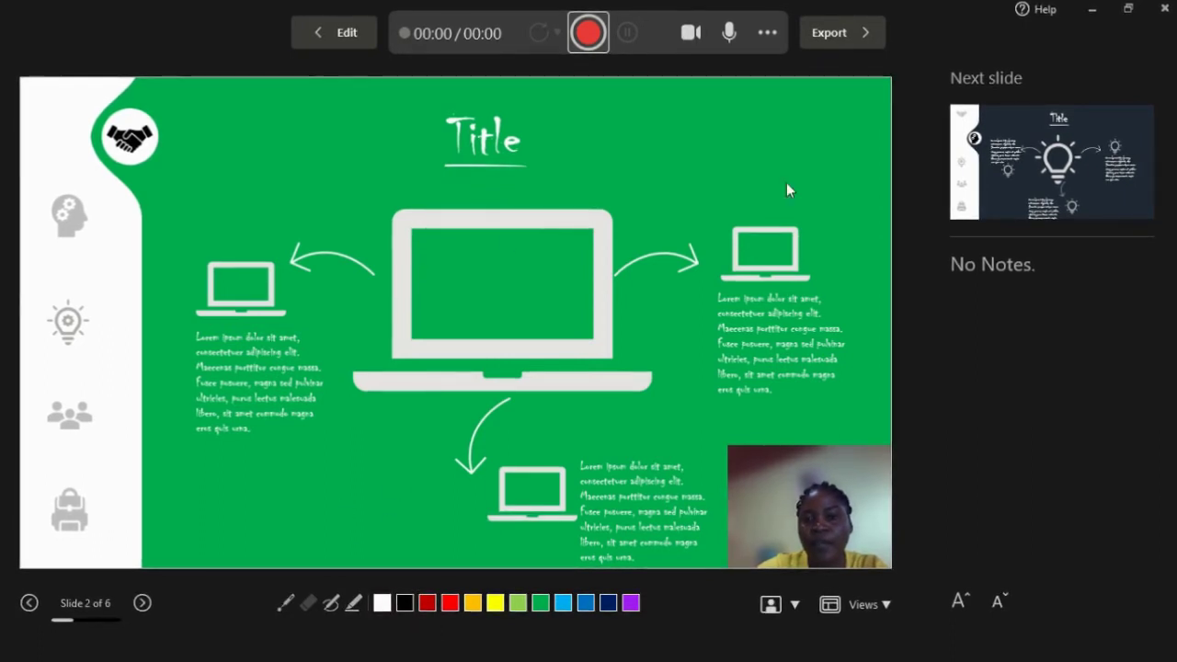
Step: Circle and underline the Title heading on slide 2 with the black highlighter
{"action": "left_click", "coordinate": [353, 604]}
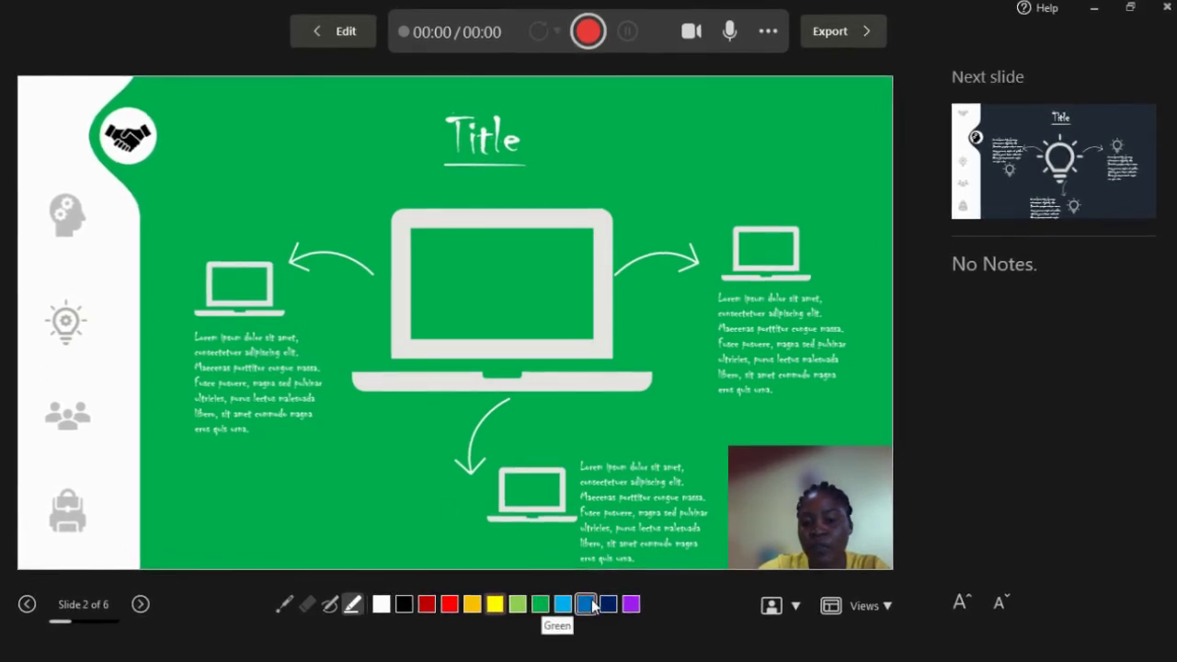
{"action": "left_click", "coordinate": [405, 604]}
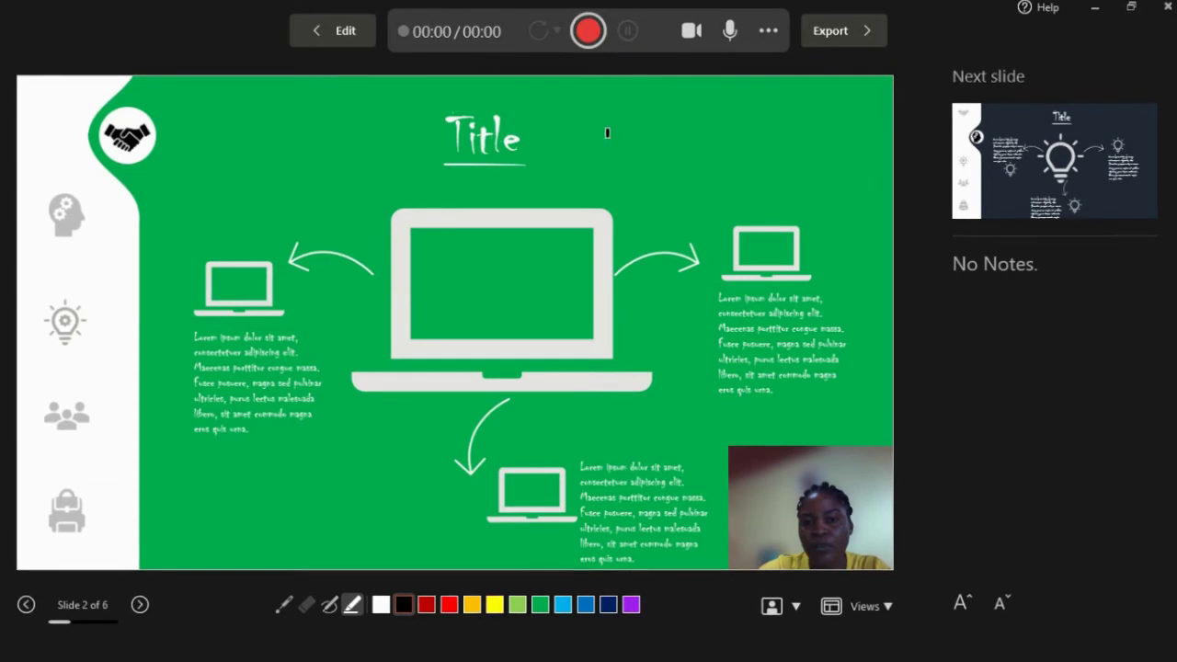
{"action": "mouse_move", "coordinate": [605, 136]}
{"action": "left_mouse_down"}
{"action": "mouse_move", "coordinate": [602, 170]}
{"action": "mouse_move", "coordinate": [670, 164]}
{"action": "left_mouse_up"}
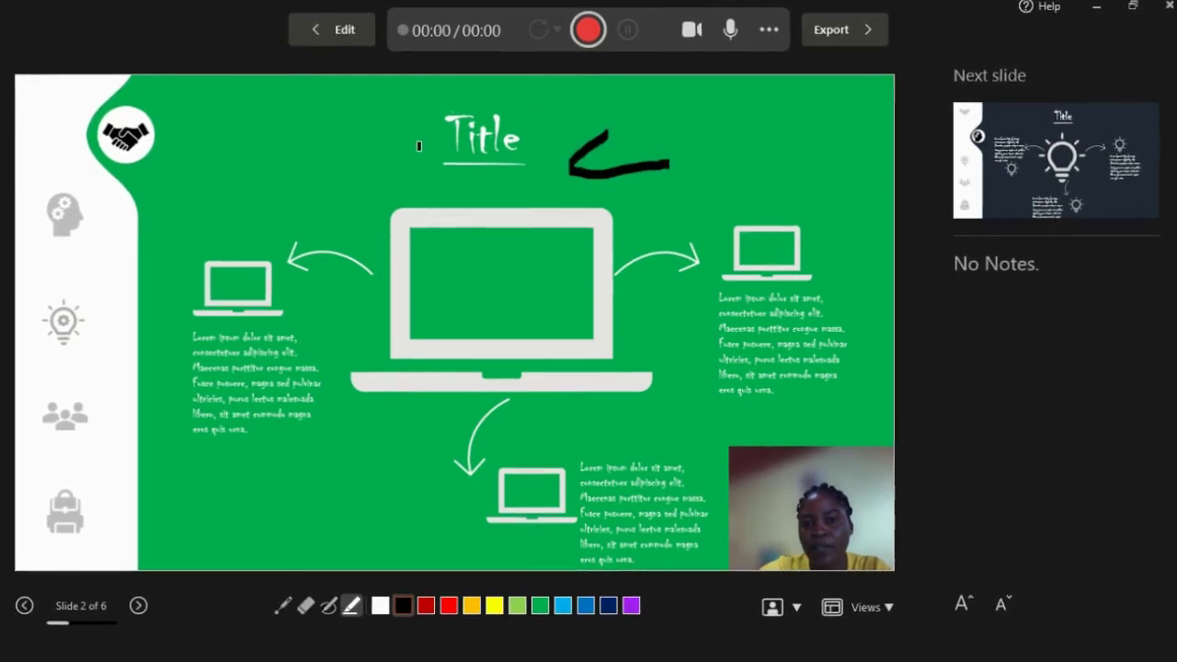
{"action": "mouse_move", "coordinate": [415, 145]}
{"action": "left_mouse_down"}
{"action": "mouse_move", "coordinate": [559, 108]}
{"action": "mouse_move", "coordinate": [424, 140]}
{"action": "left_mouse_up"}
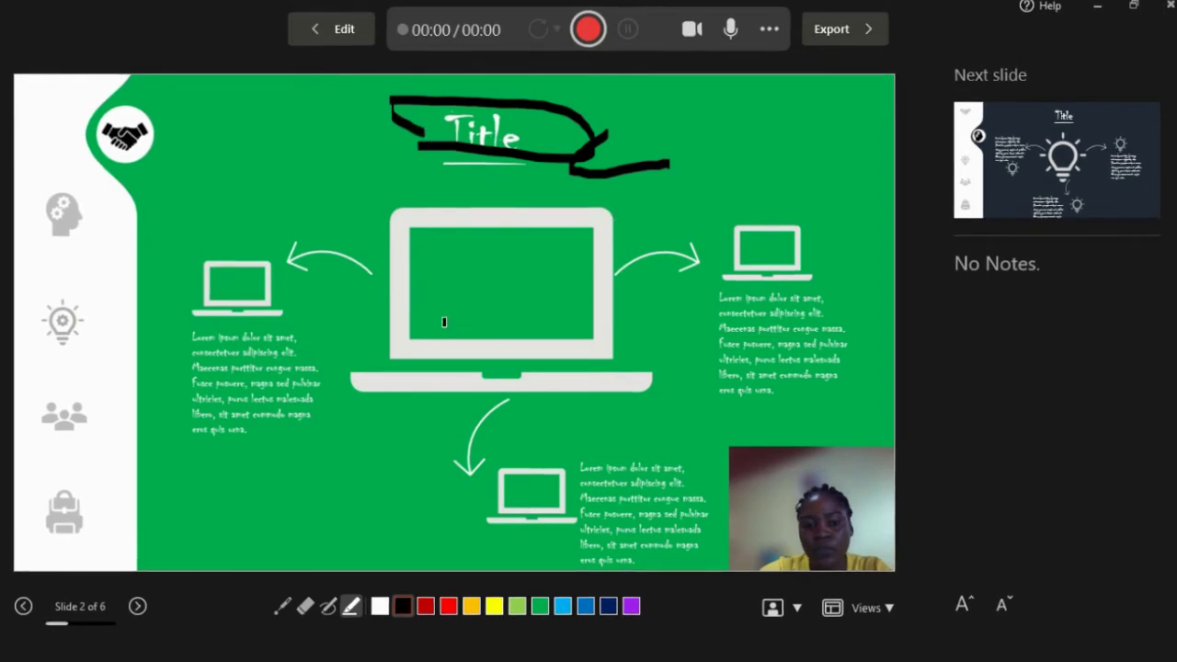
Step: Erase the black marks around Title and draw a dark red stroke to the right laptop
{"action": "left_click", "coordinate": [304, 609]}
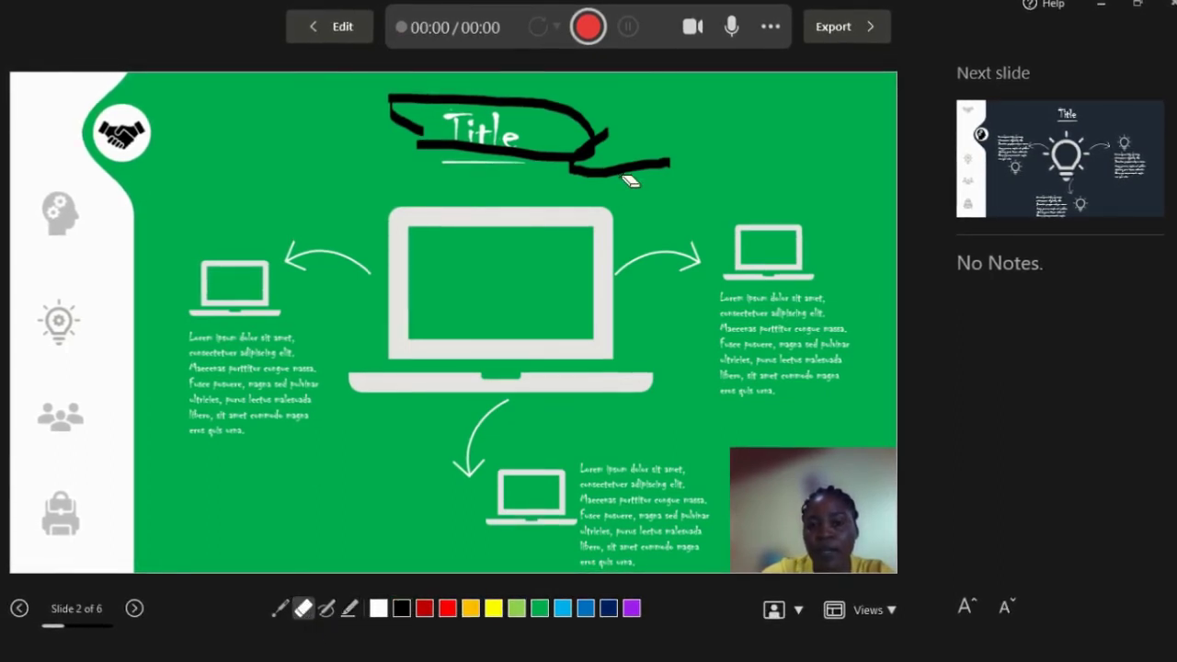
{"action": "left_click", "coordinate": [601, 133]}
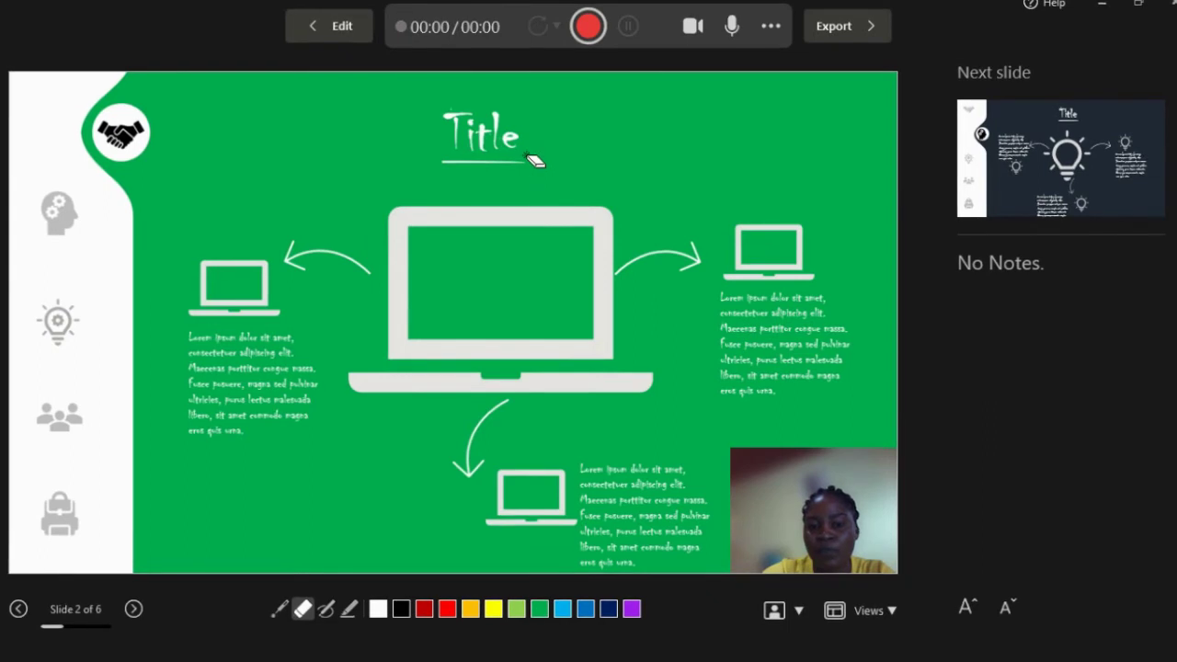
{"action": "left_click", "coordinate": [326, 611]}
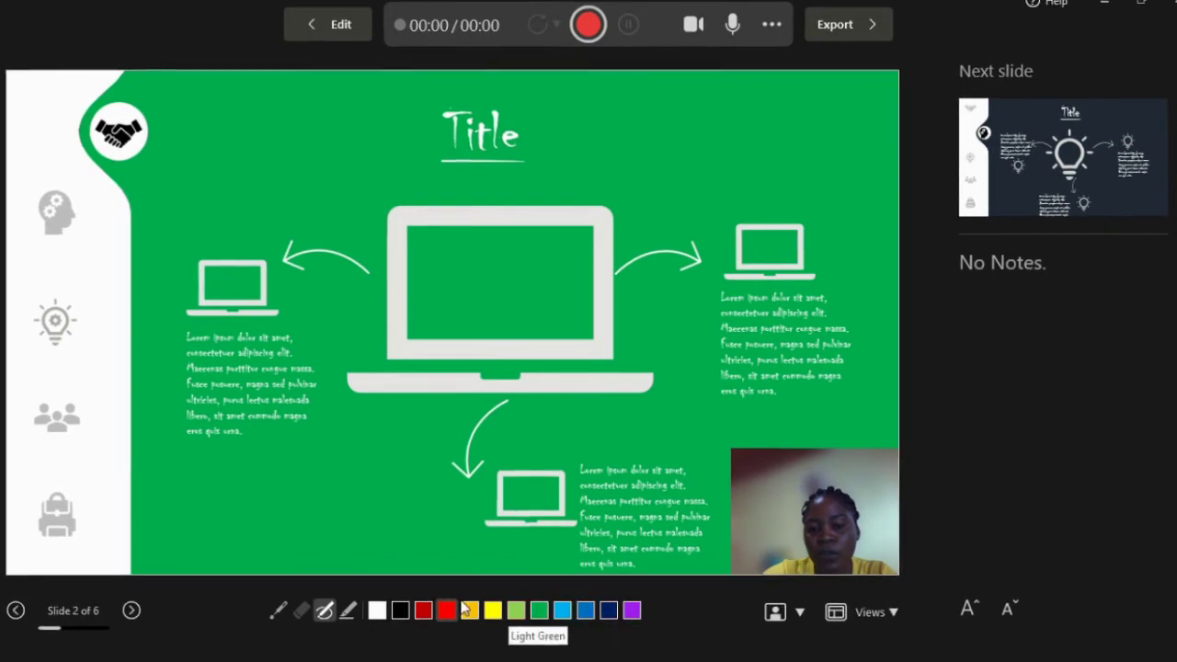
{"action": "left_click", "coordinate": [424, 612]}
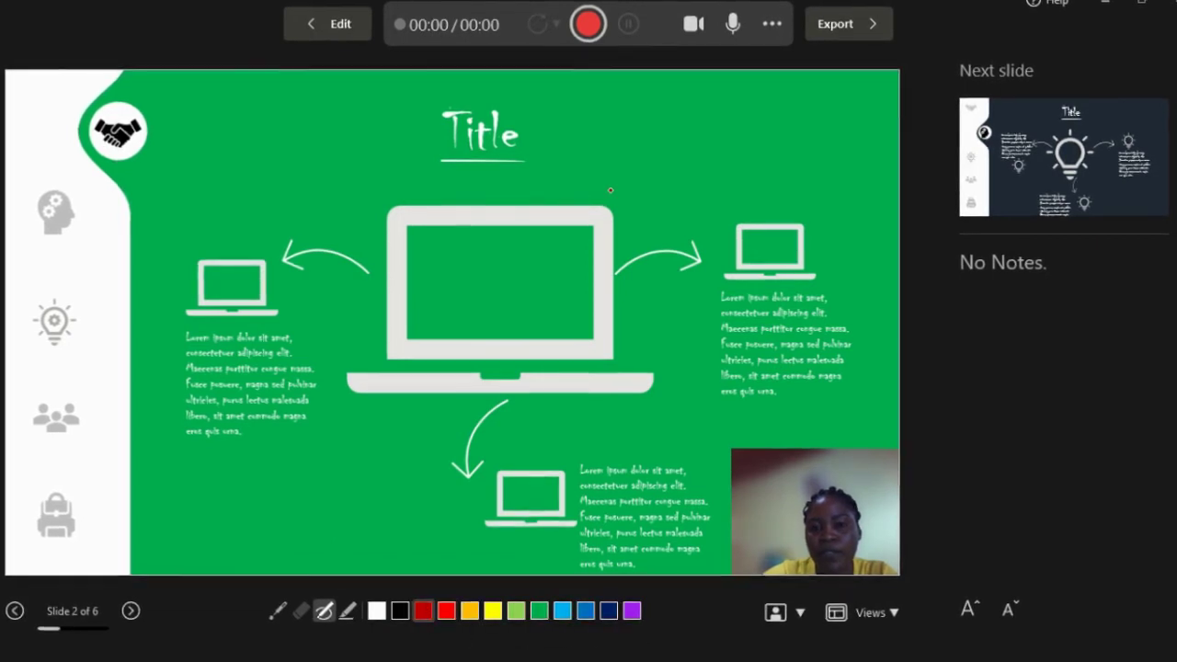
{"action": "mouse_move", "coordinate": [607, 188]}
{"action": "left_mouse_down"}
{"action": "mouse_move", "coordinate": [723, 119]}
{"action": "mouse_move", "coordinate": [783, 273]}
{"action": "left_mouse_up"}
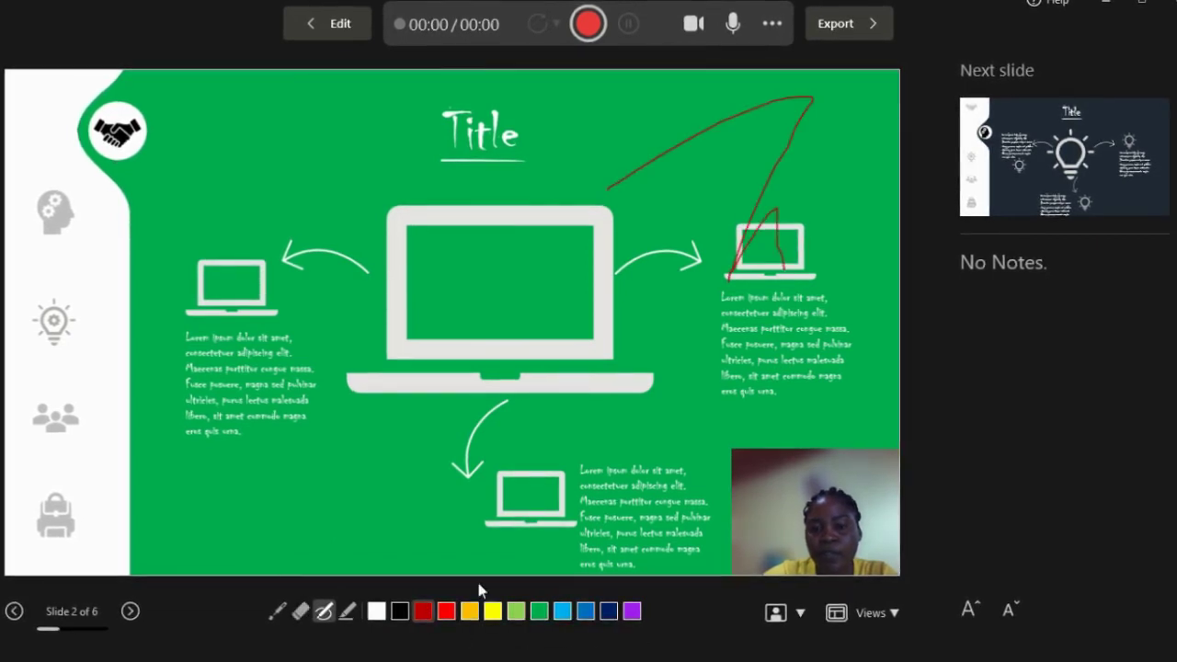
Step: Draw a dark blue loop to the central laptop and a blue stroke over the bottom text
{"action": "left_click", "coordinate": [609, 611]}
{"action": "mouse_move", "coordinate": [365, 476]}
{"action": "left_mouse_down"}
{"action": "mouse_move", "coordinate": [452, 379]}
{"action": "mouse_move", "coordinate": [478, 505]}
{"action": "mouse_move", "coordinate": [535, 496]}
{"action": "left_mouse_up"}
{"action": "left_click", "coordinate": [584, 611]}
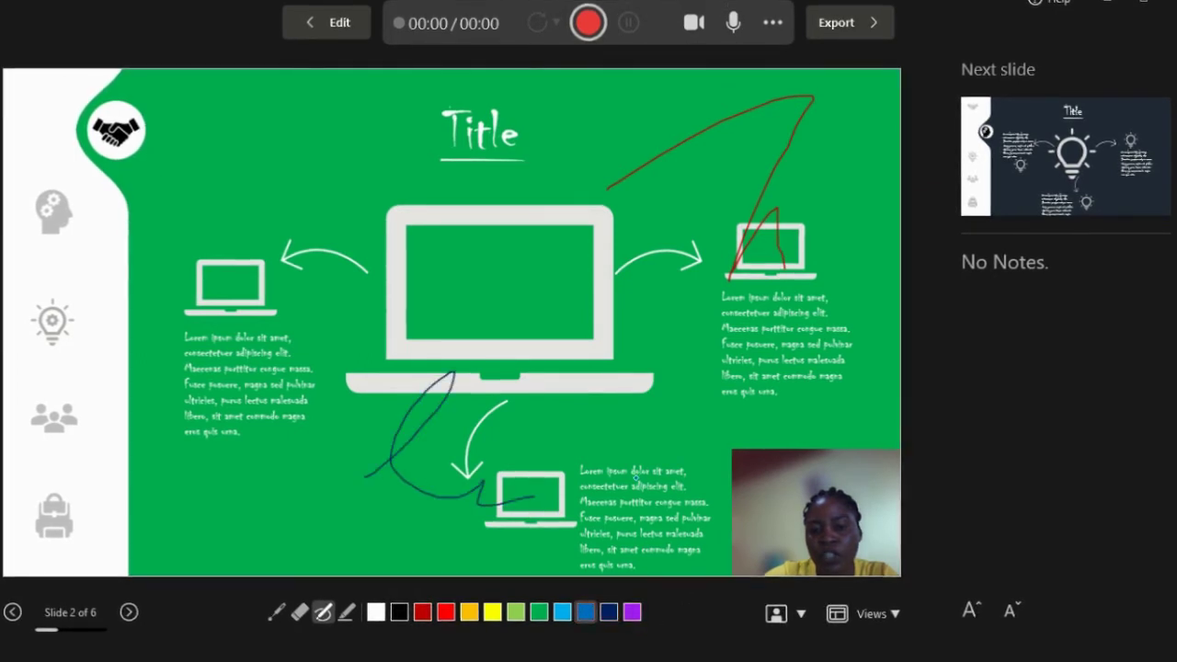
{"action": "left_click_drag", "start_coordinate": [685, 483], "coordinate": [635, 557]}
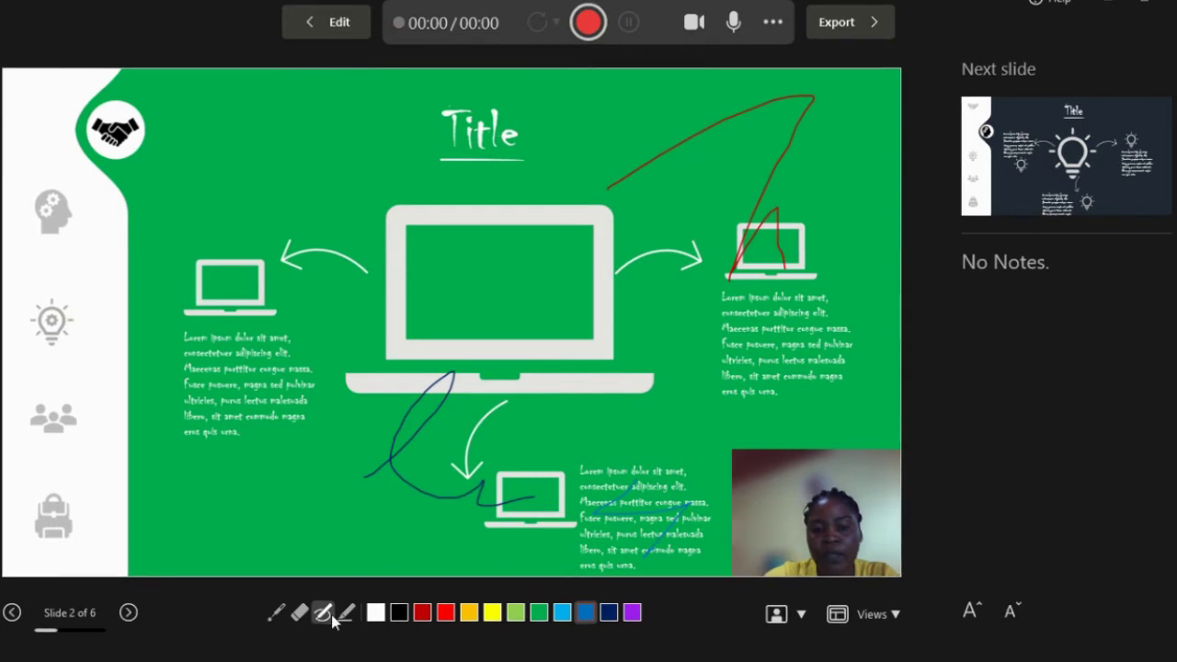
Step: Erase the blue, dark blue and dark red strokes, then switch to the laser pointer
{"action": "left_click", "coordinate": [299, 612]}
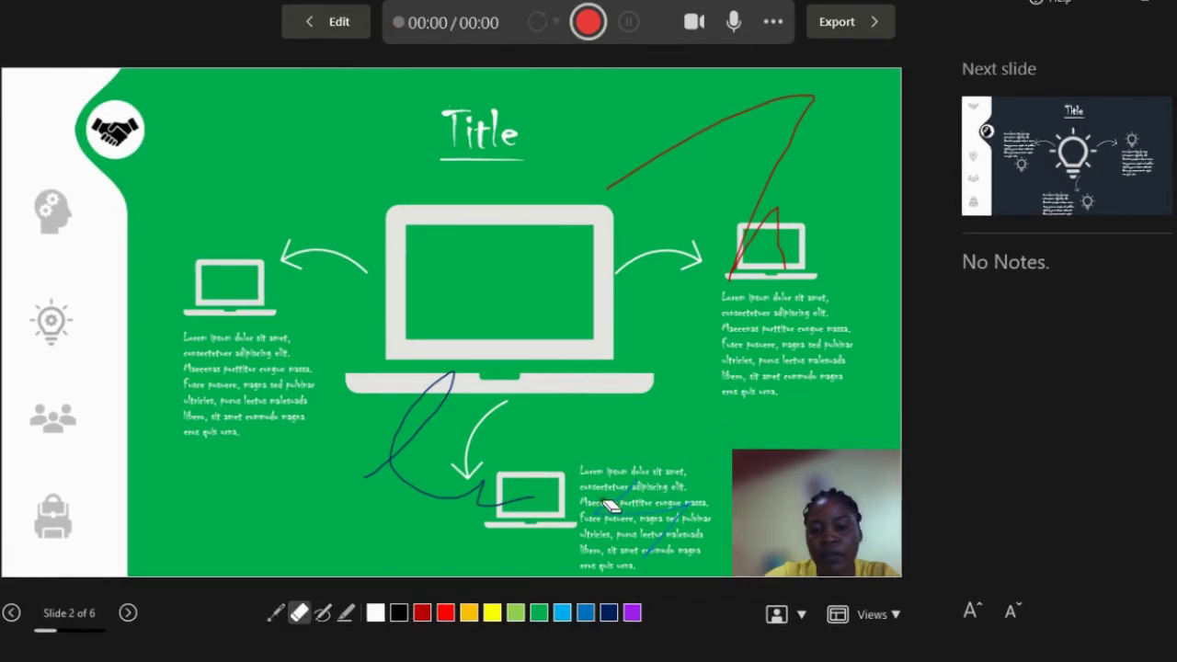
{"action": "mouse_move", "coordinate": [610, 505]}
{"action": "left_mouse_down"}
{"action": "mouse_move", "coordinate": [620, 492]}
{"action": "mouse_move", "coordinate": [631, 517]}
{"action": "left_mouse_up"}
{"action": "left_click_drag", "start_coordinate": [430, 457], "coordinate": [407, 412]}
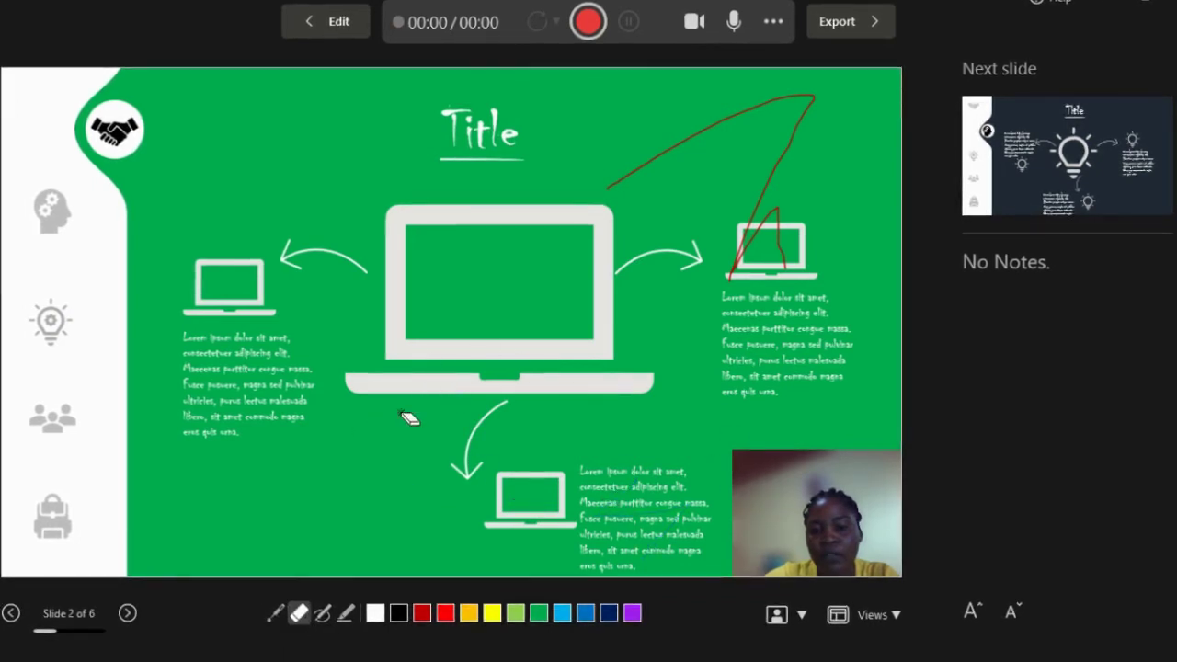
{"action": "left_click", "coordinate": [678, 150]}
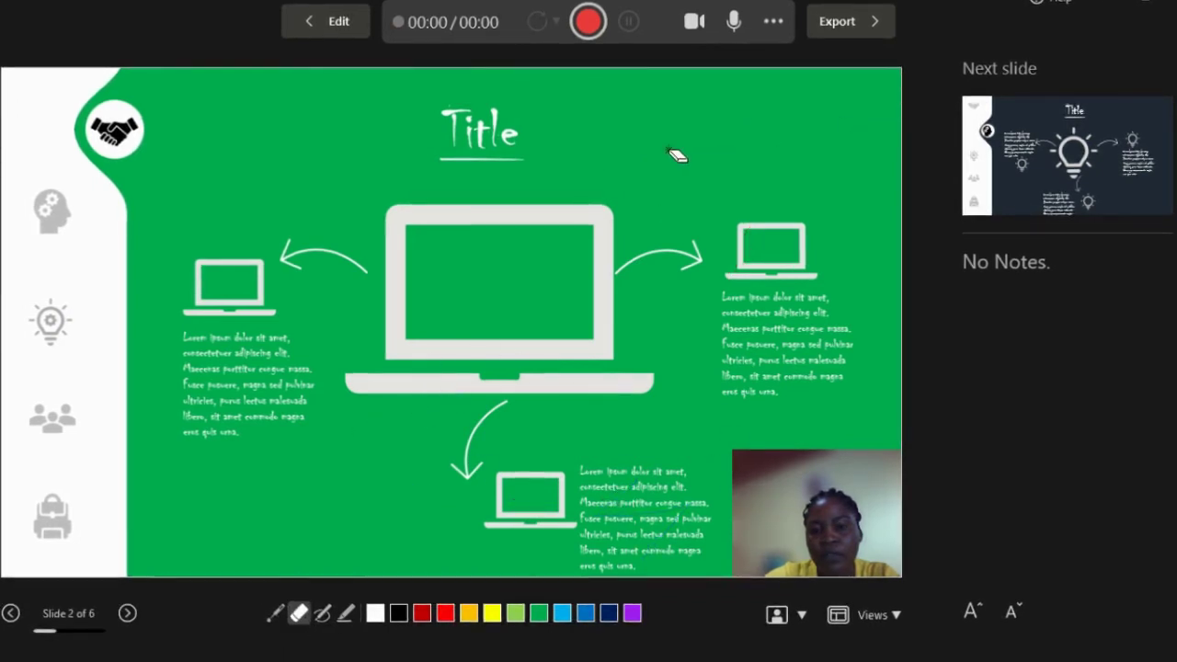
{"action": "left_click", "coordinate": [299, 612]}
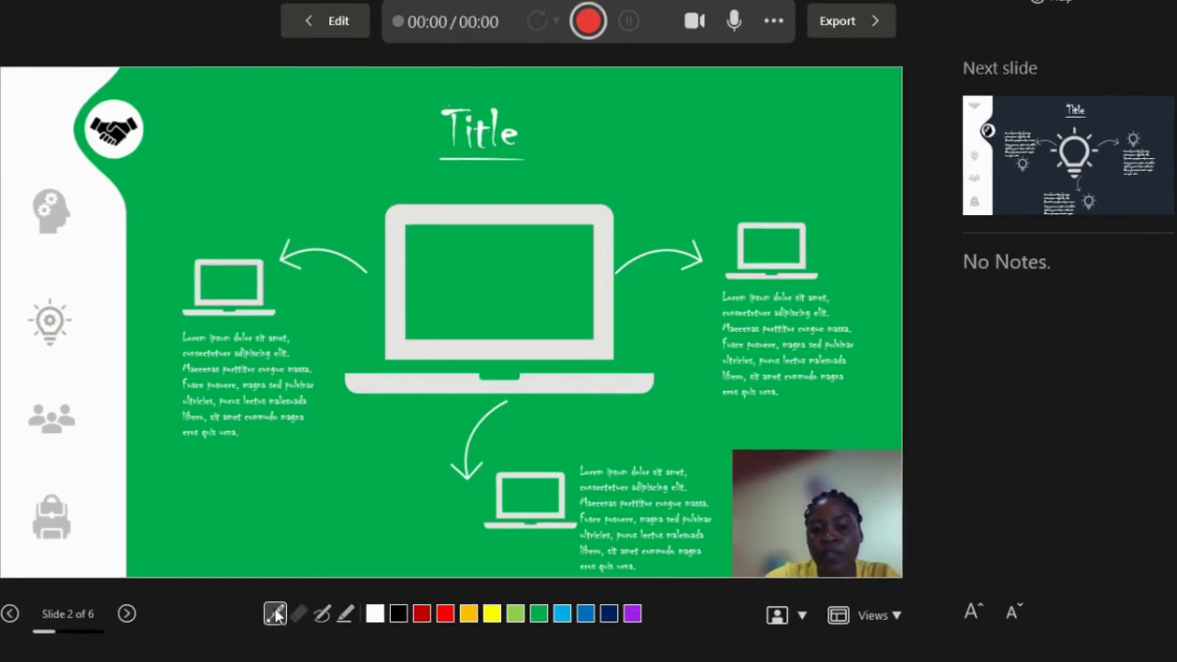
{"action": "left_click", "coordinate": [275, 614]}
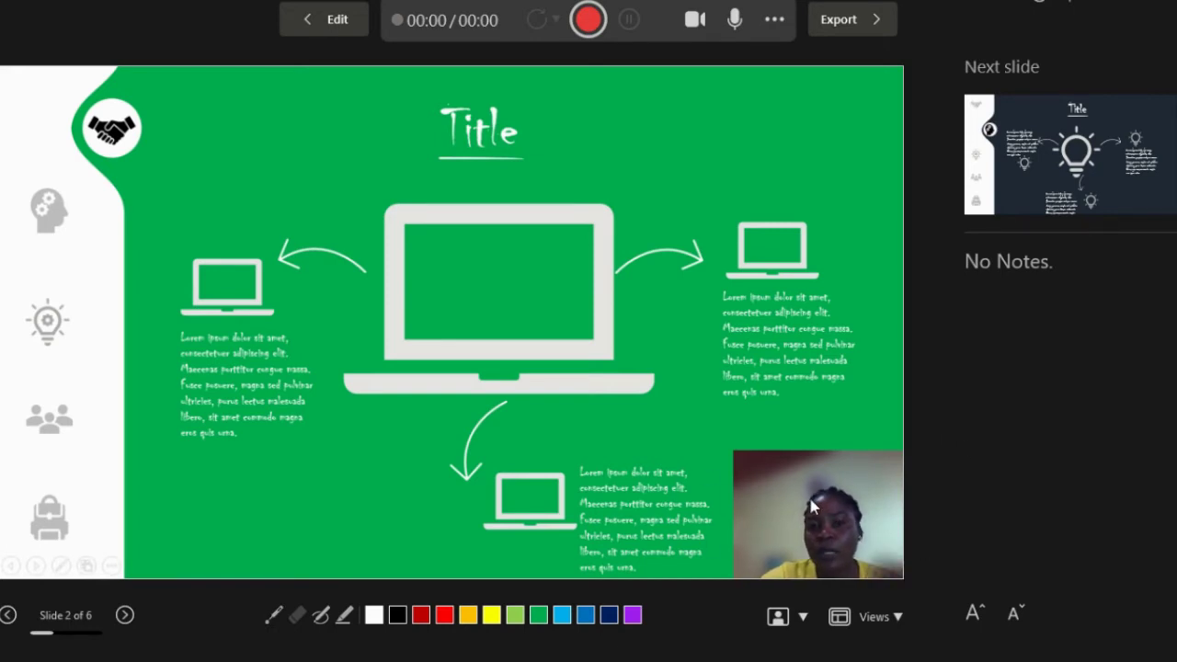
Step: Change the webcam mode from Blur Background to Show Background
{"action": "left_click", "coordinate": [802, 618]}
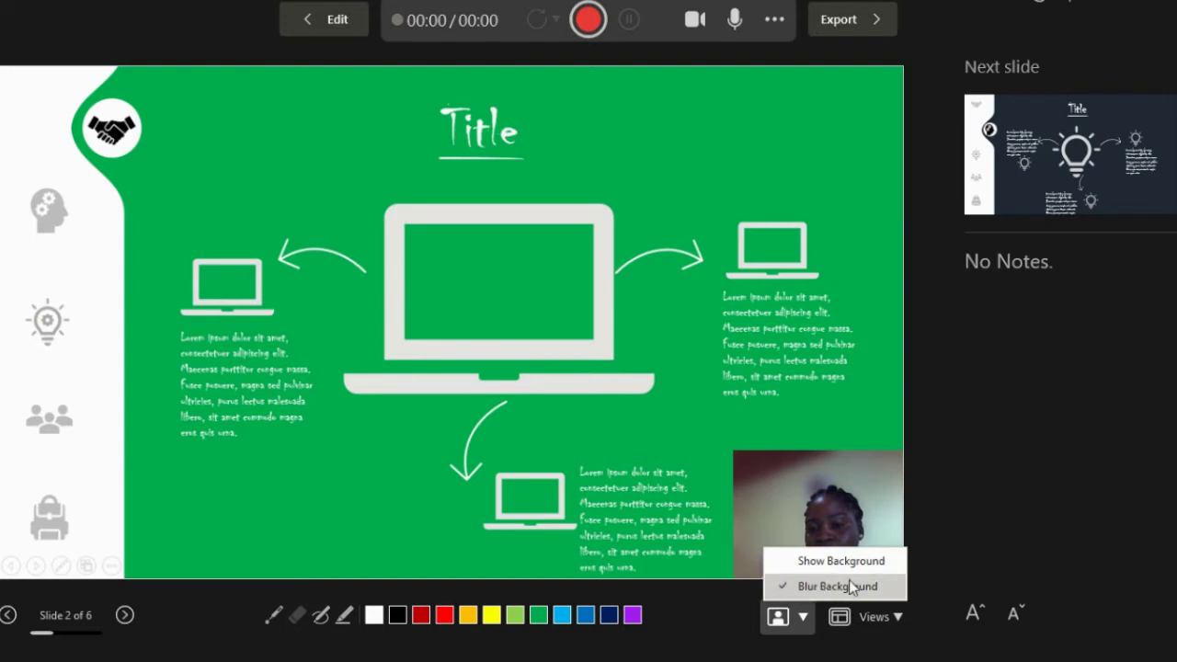
{"action": "left_click", "coordinate": [788, 563]}
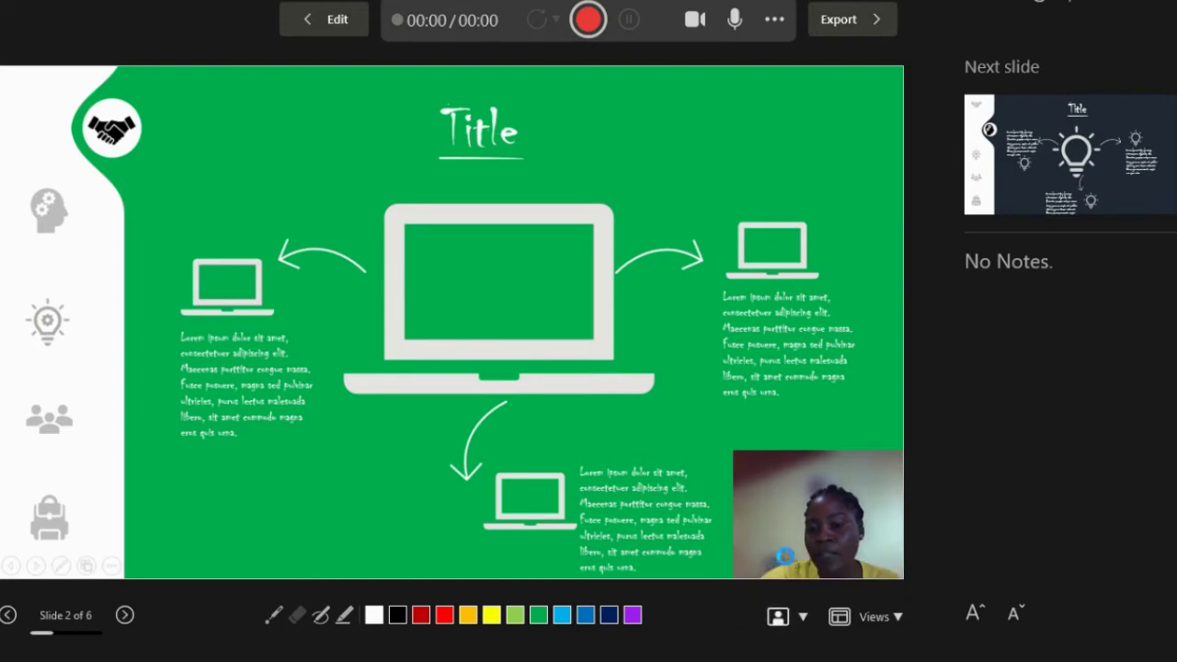
{"action": "left_click", "coordinate": [781, 616]}
{"action": "left_click", "coordinate": [782, 609]}
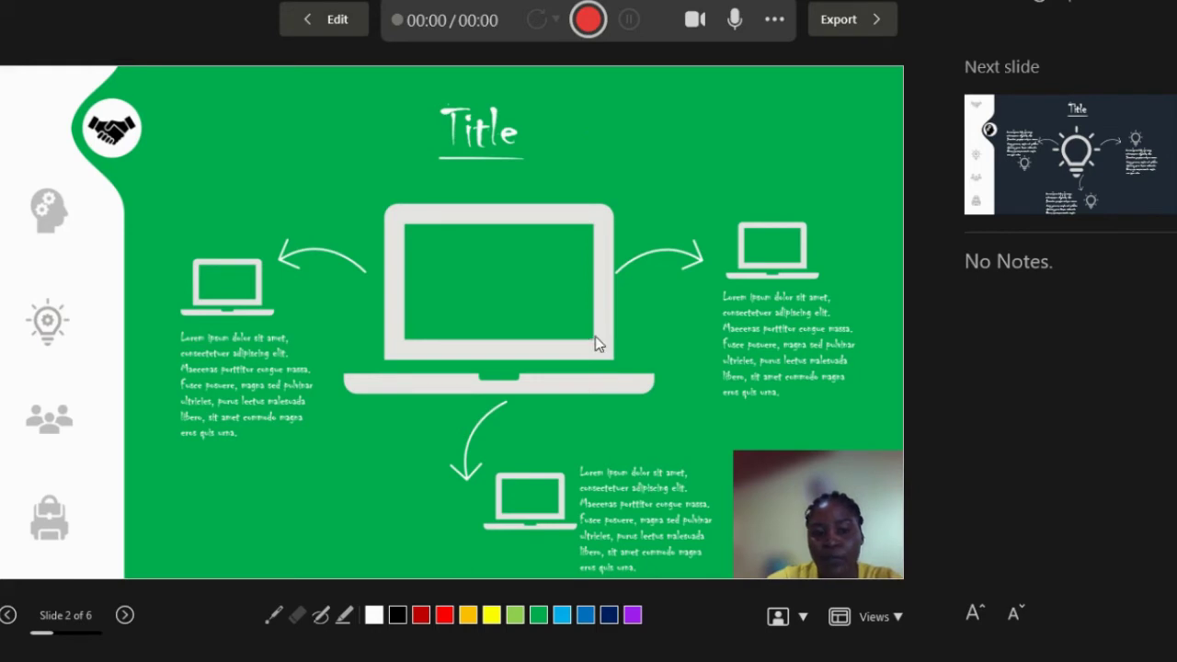
Step: Return to slide 1 of 6 and begin the webcam recording
{"action": "left_click", "coordinate": [9, 616]}
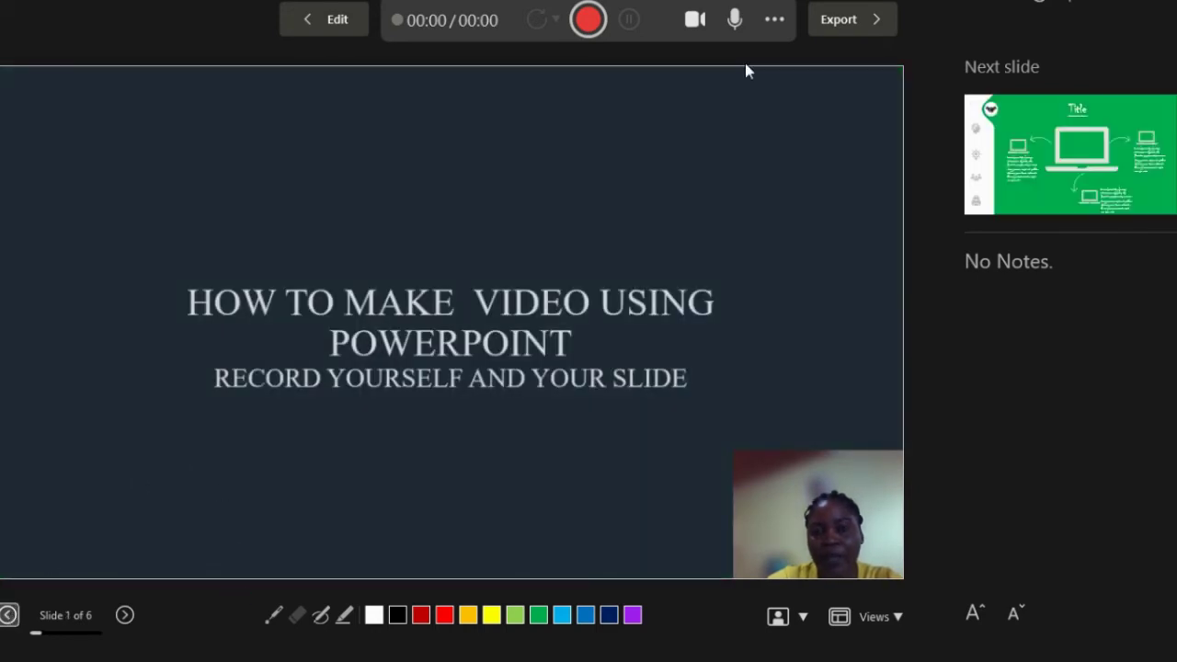
{"action": "left_click", "coordinate": [589, 20]}
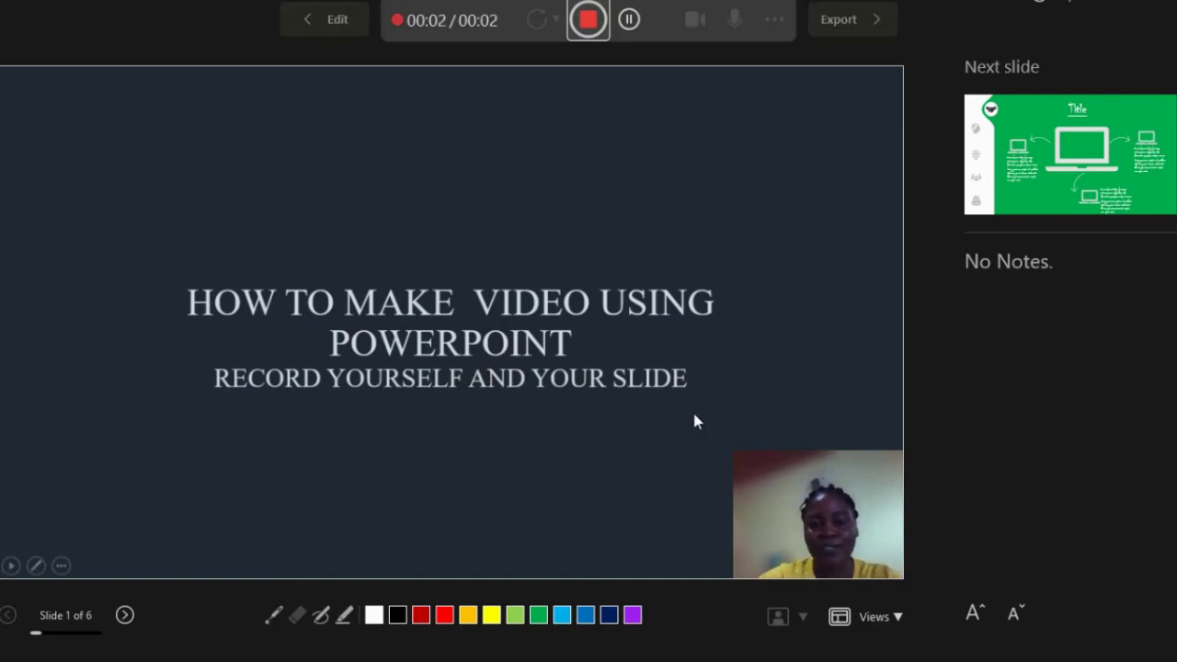
Step: Record the talk over slides 2 through 6, then stop at 00:52 total
{"action": "left_click", "coordinate": [124, 615]}
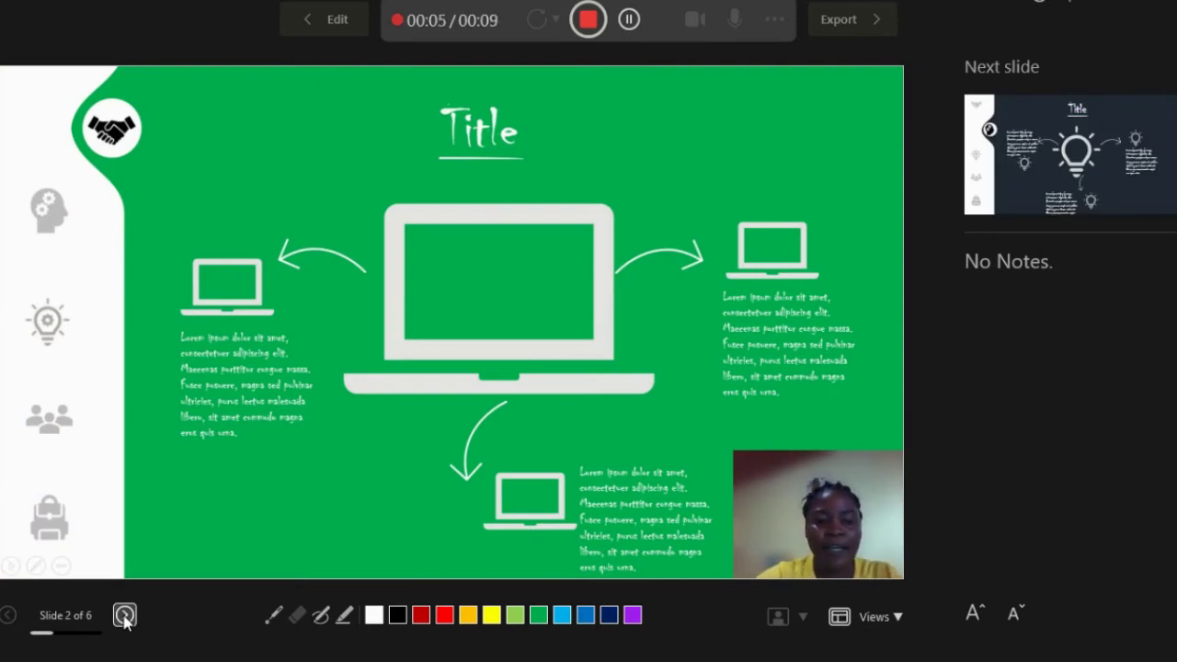
{"action": "left_click", "coordinate": [125, 616]}
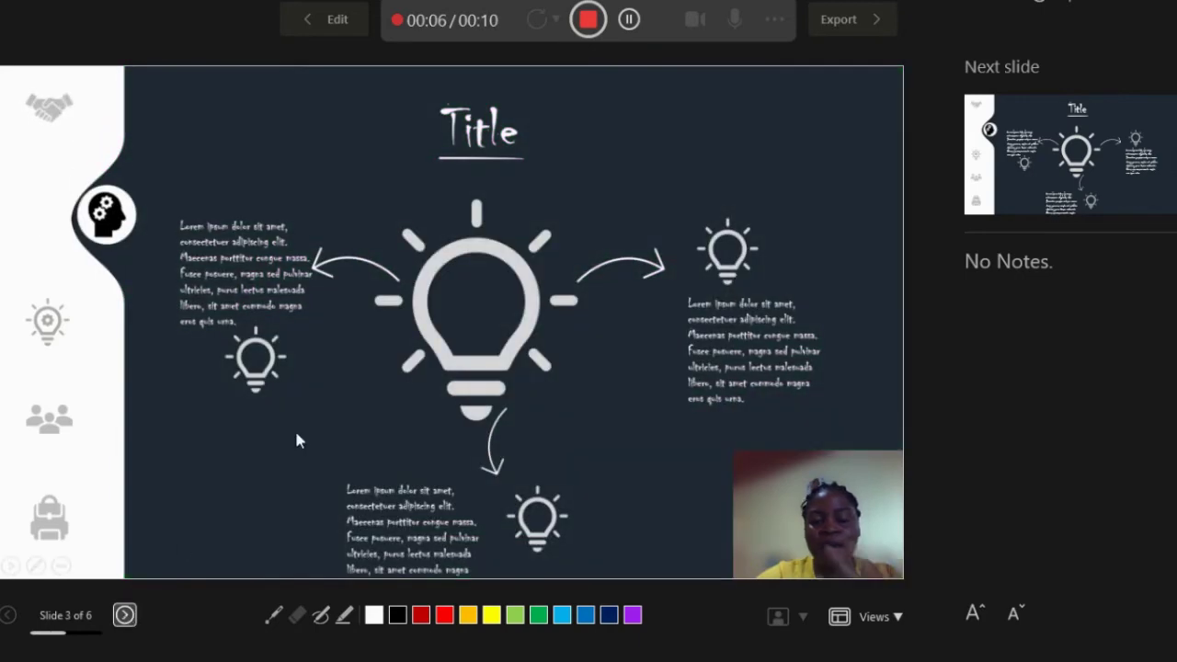
{"action": "left_click", "coordinate": [124, 615]}
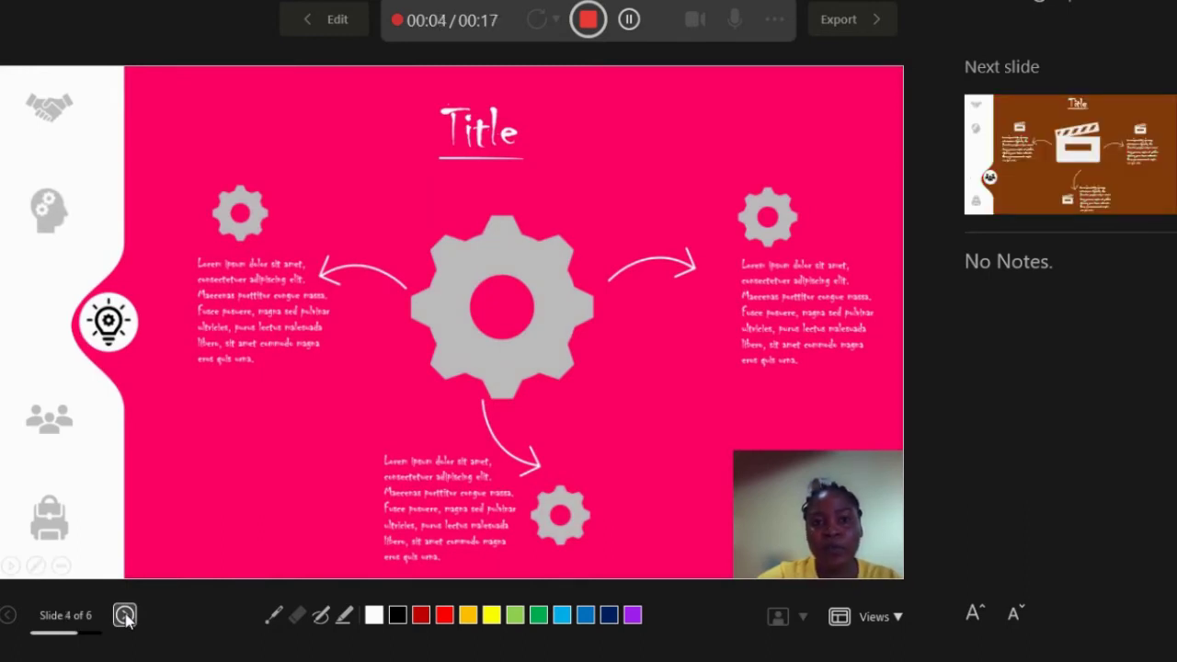
{"action": "left_click", "coordinate": [125, 616]}
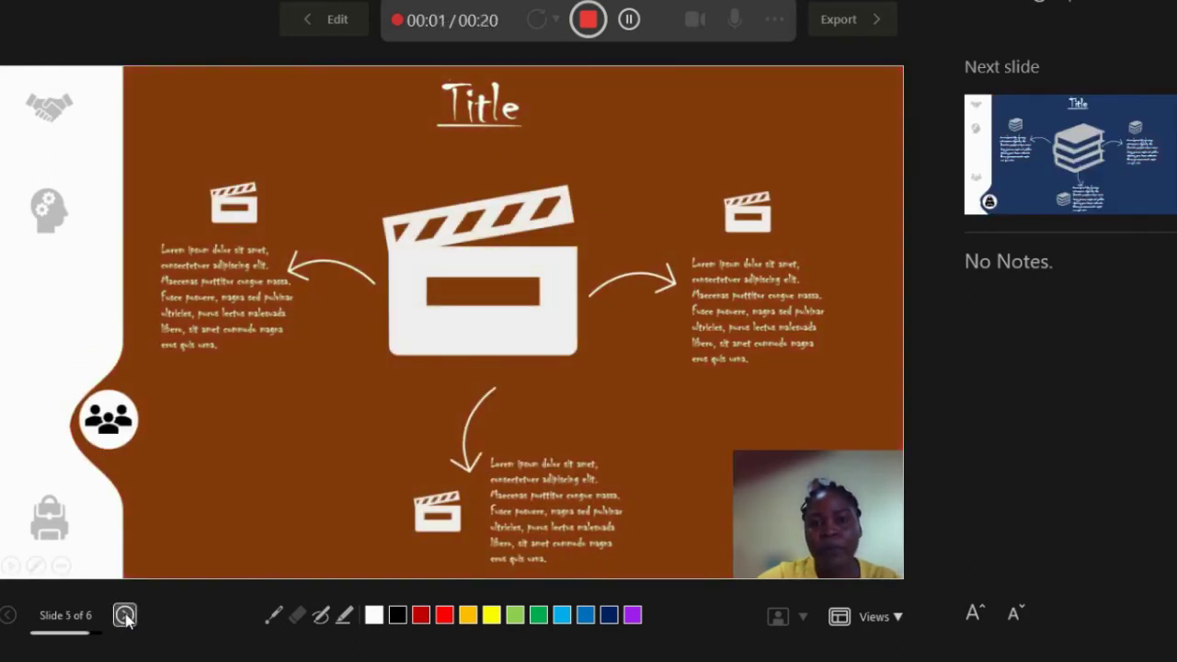
{"action": "left_click", "coordinate": [125, 615]}
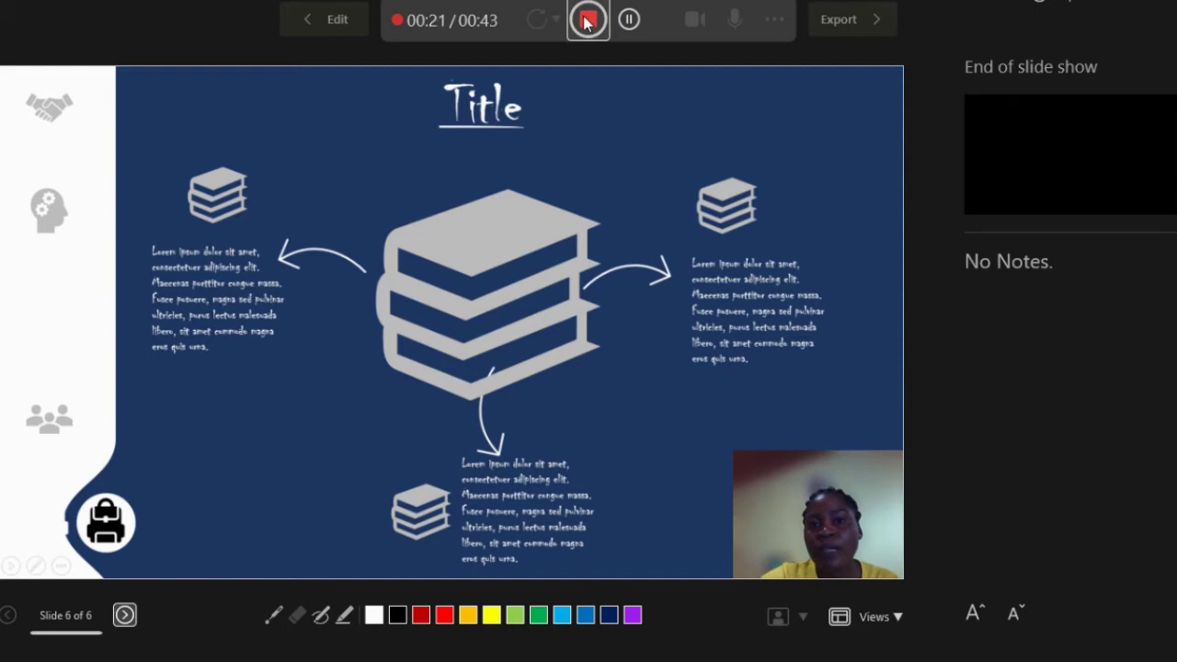
{"action": "left_click", "coordinate": [125, 615]}
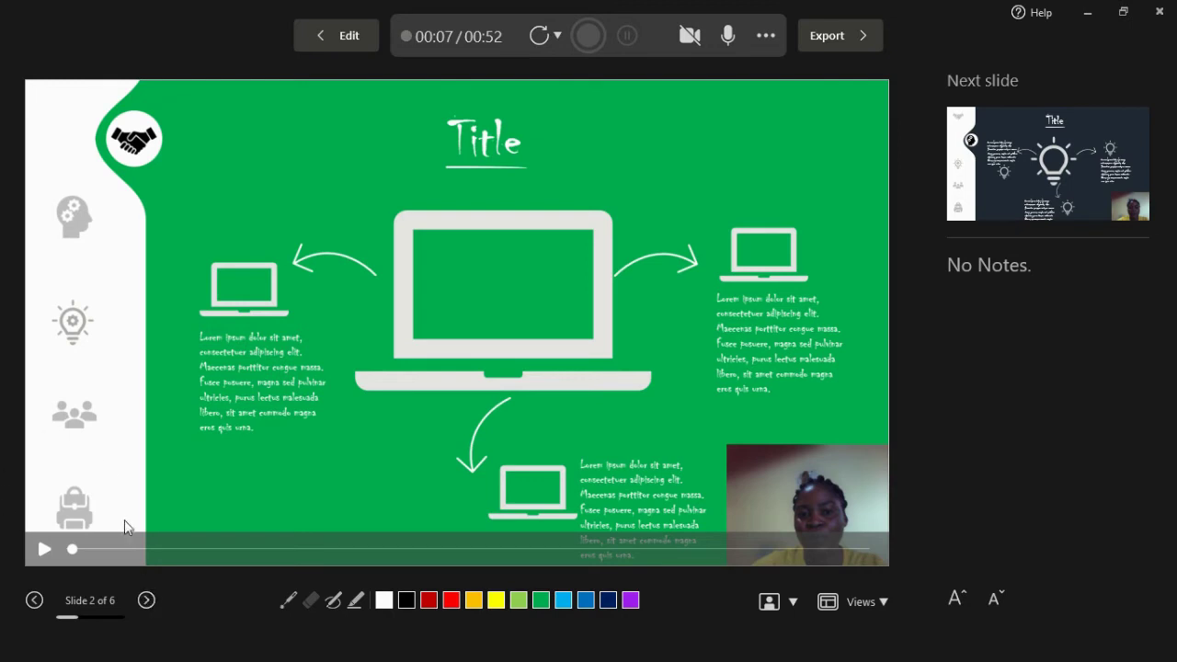
Step: Play the take back from slide 1 and pause it 00:03 into slide 3, the lightbulb slide
{"action": "left_click", "coordinate": [34, 600]}
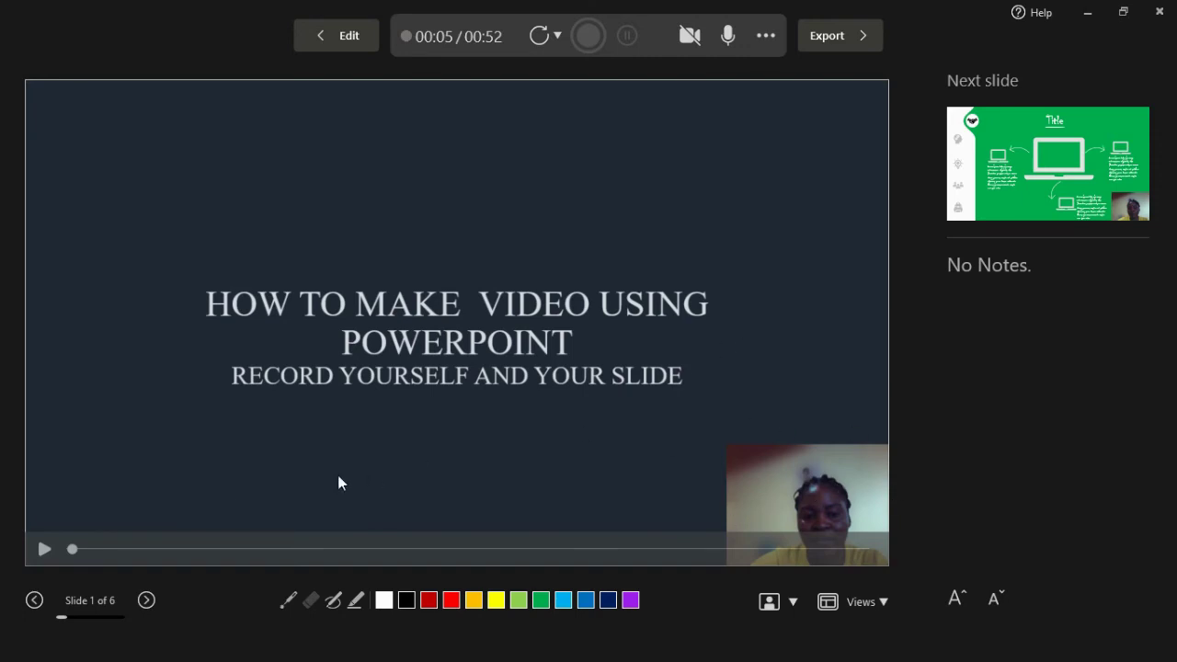
{"action": "left_click", "coordinate": [45, 549]}
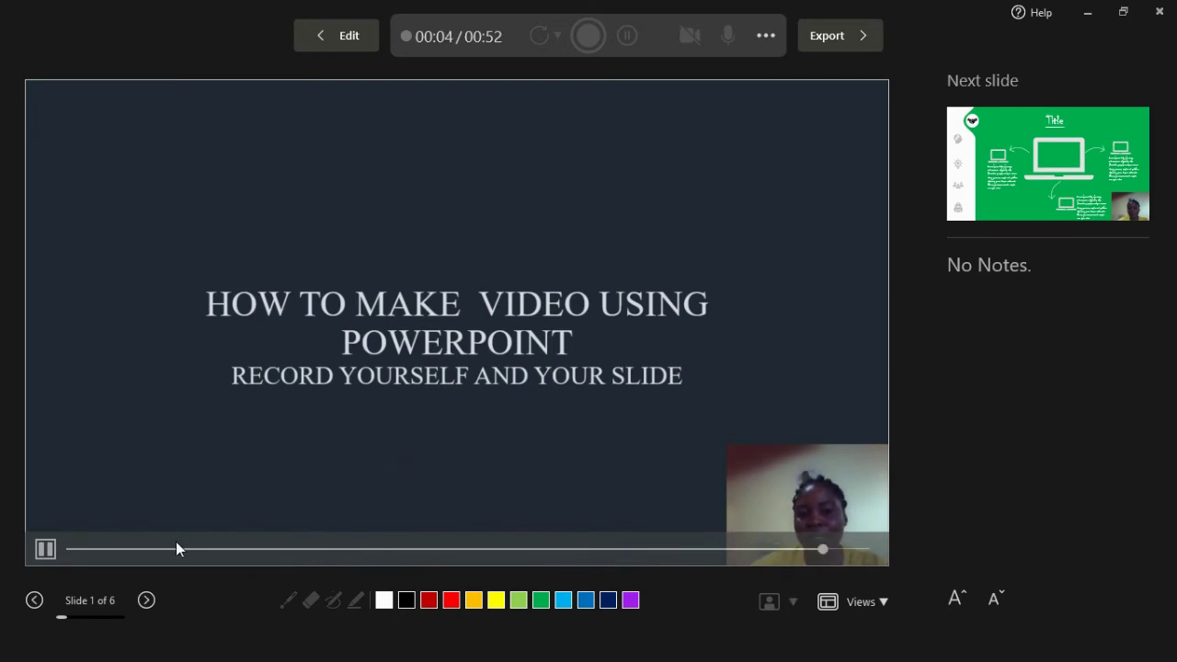
{"action": "left_click", "coordinate": [146, 600]}
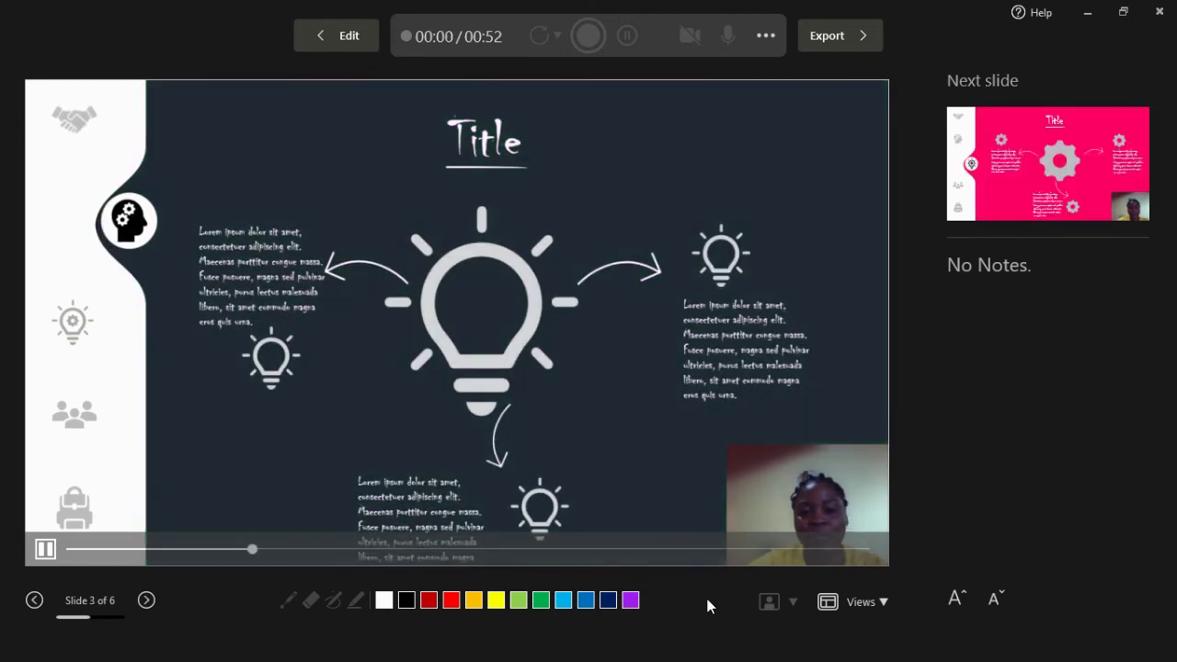
{"action": "left_click", "coordinate": [44, 550]}
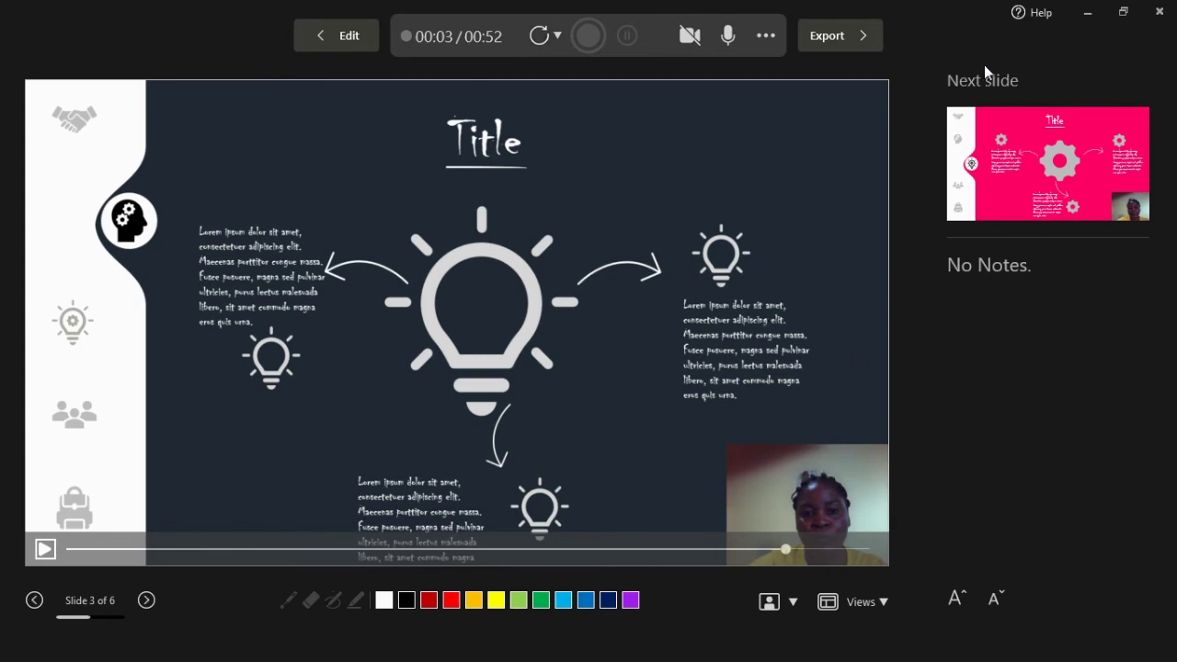
Step: On the video export page, name the file POWERPOINT V and browse for a save location
{"action": "left_click", "coordinate": [823, 40]}
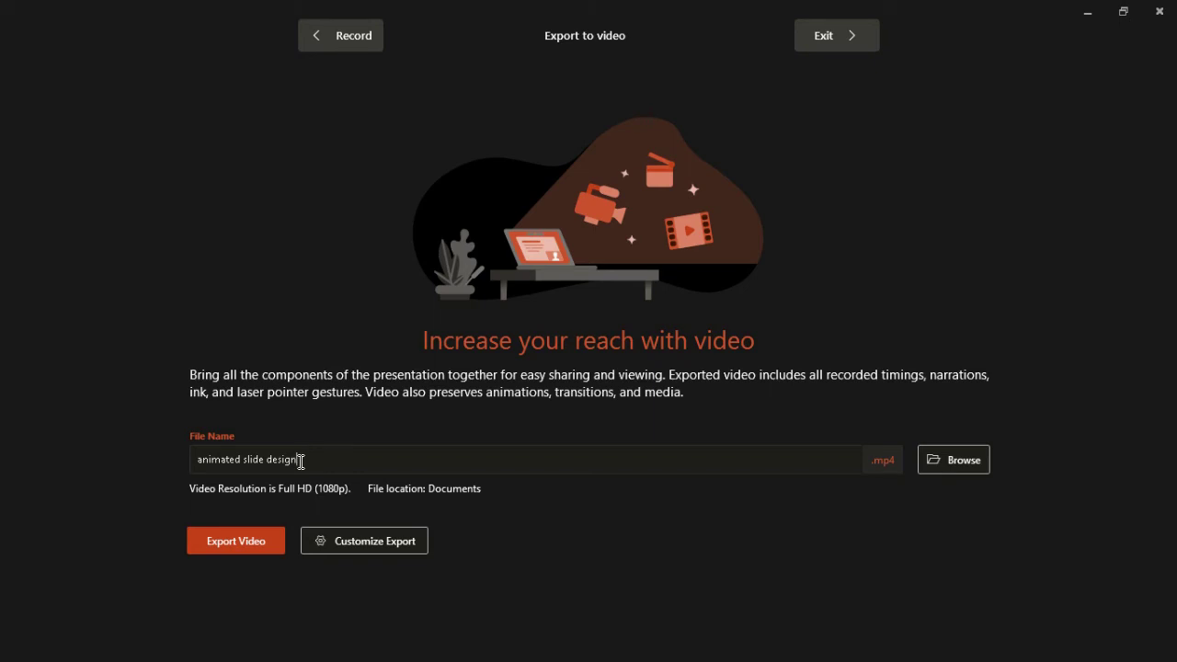
{"action": "left_click_drag", "start_coordinate": [301, 460], "coordinate": [198, 464]}
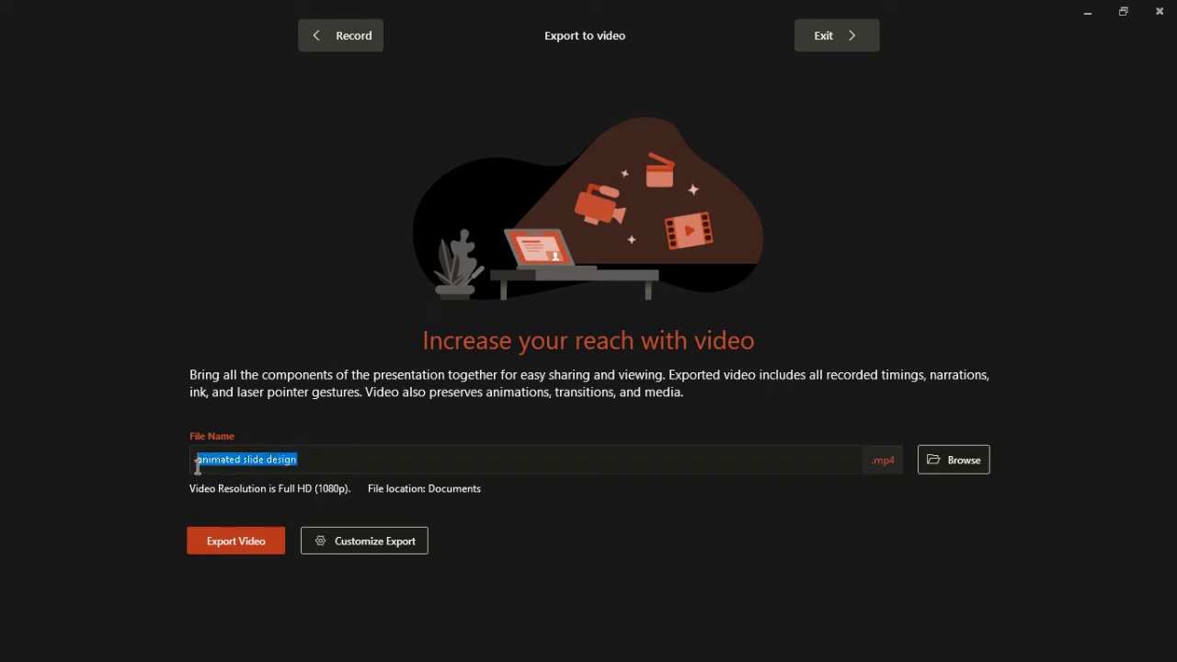
{"action": "type", "text": "POWE"}
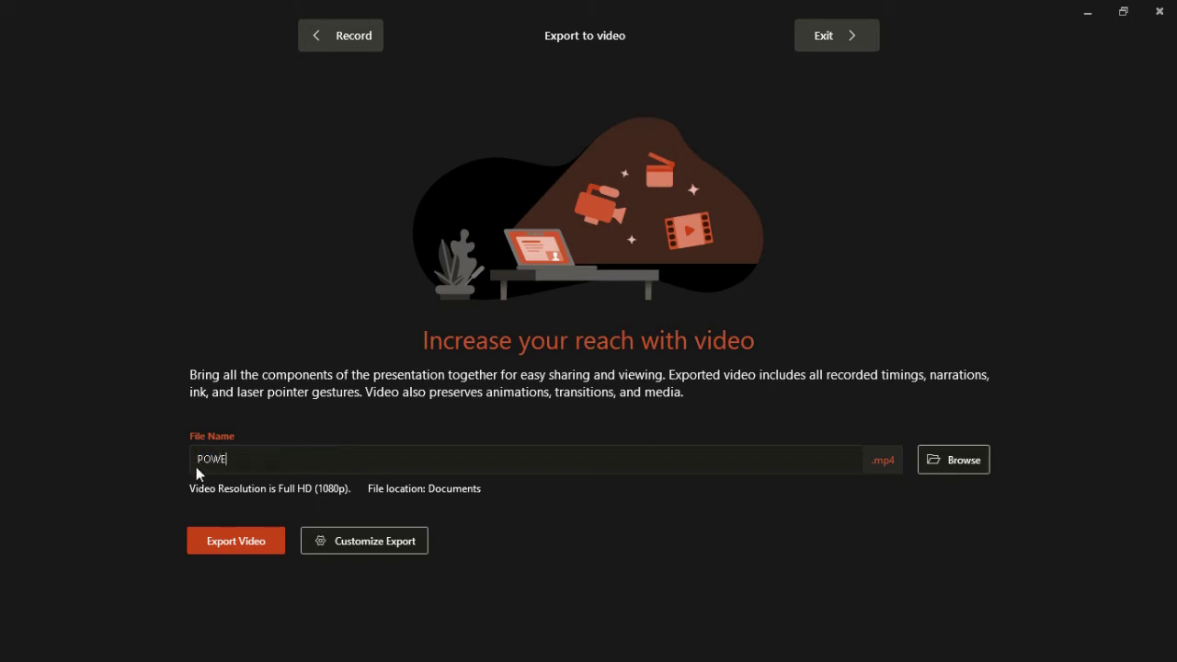
{"action": "type", "text": "RPOINT"}
{"action": "type", "text": "V"}
{"action": "key", "text": "BackSpace"}
{"action": "type", "text": "V"}
{"action": "left_click", "coordinate": [954, 462]}
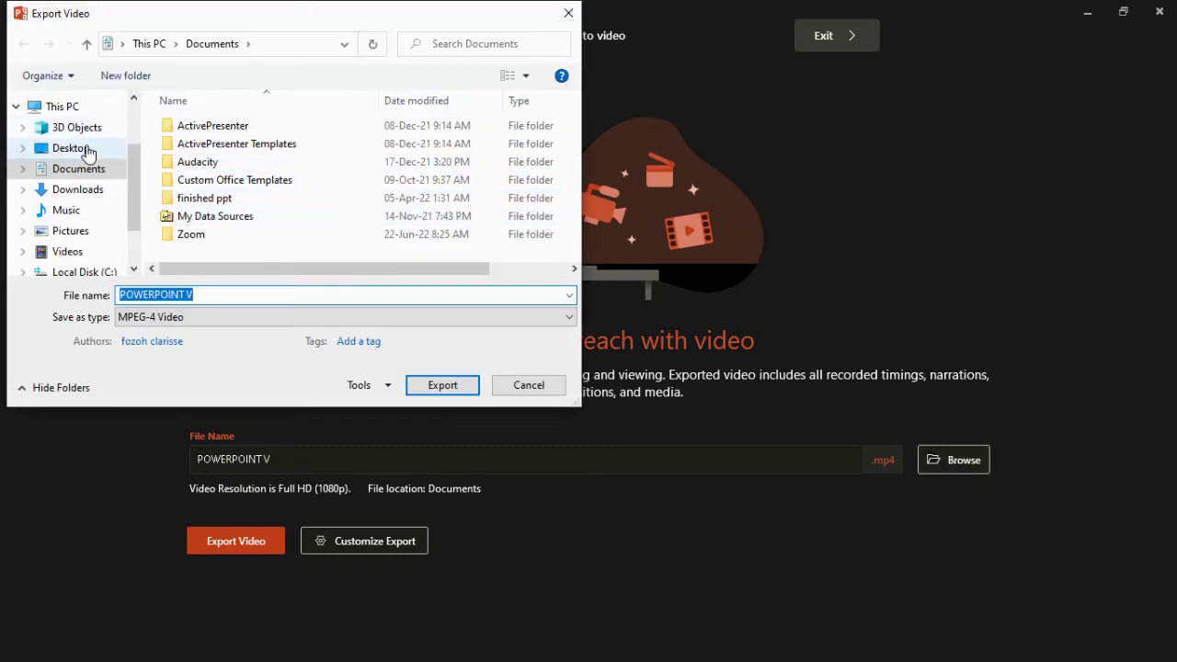
Step: Save POWERPOINT V.mp4 to the Desktop and begin the Full HD 1080p export
{"action": "left_click", "coordinate": [96, 149]}
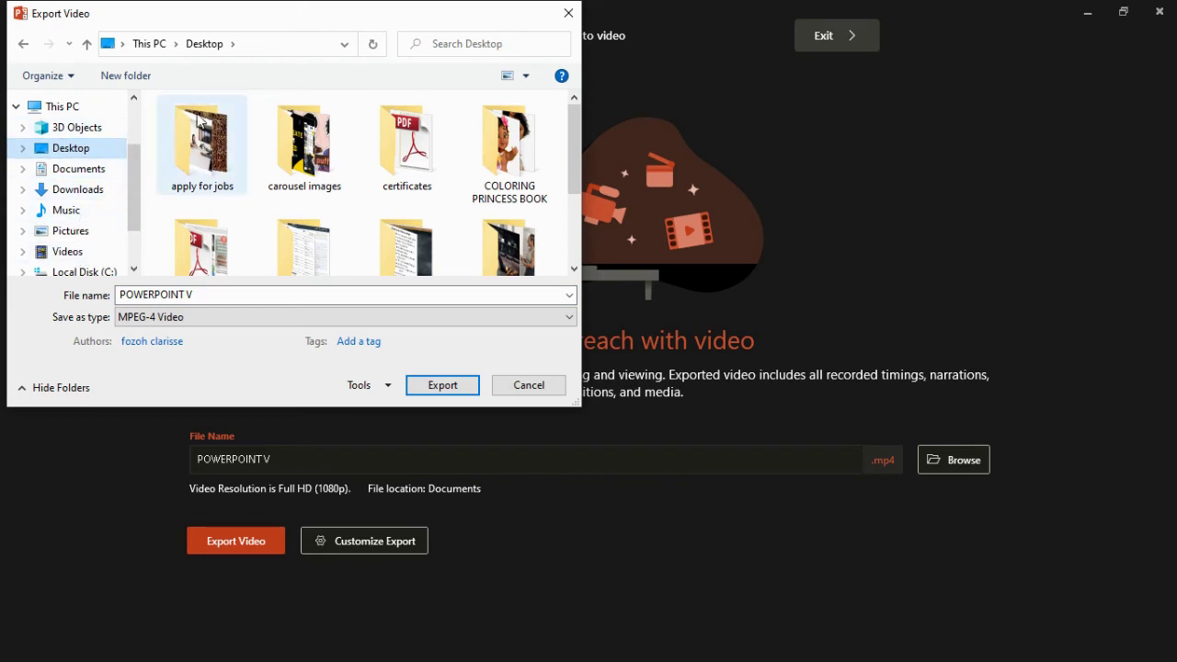
{"action": "left_click", "coordinate": [424, 386]}
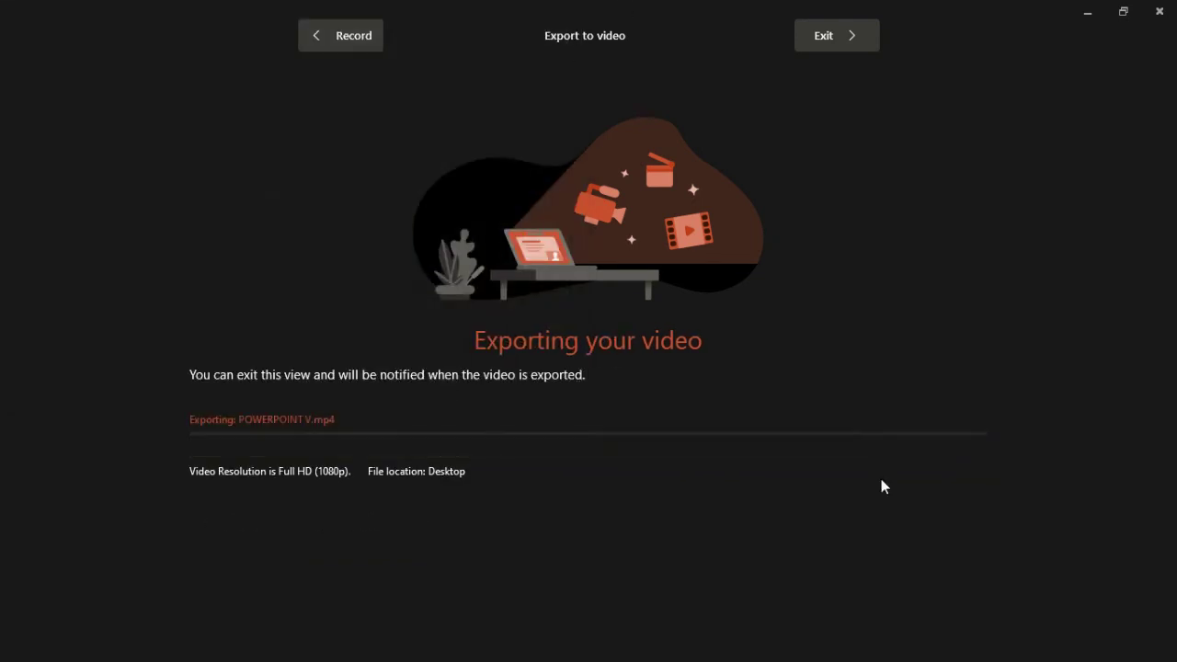